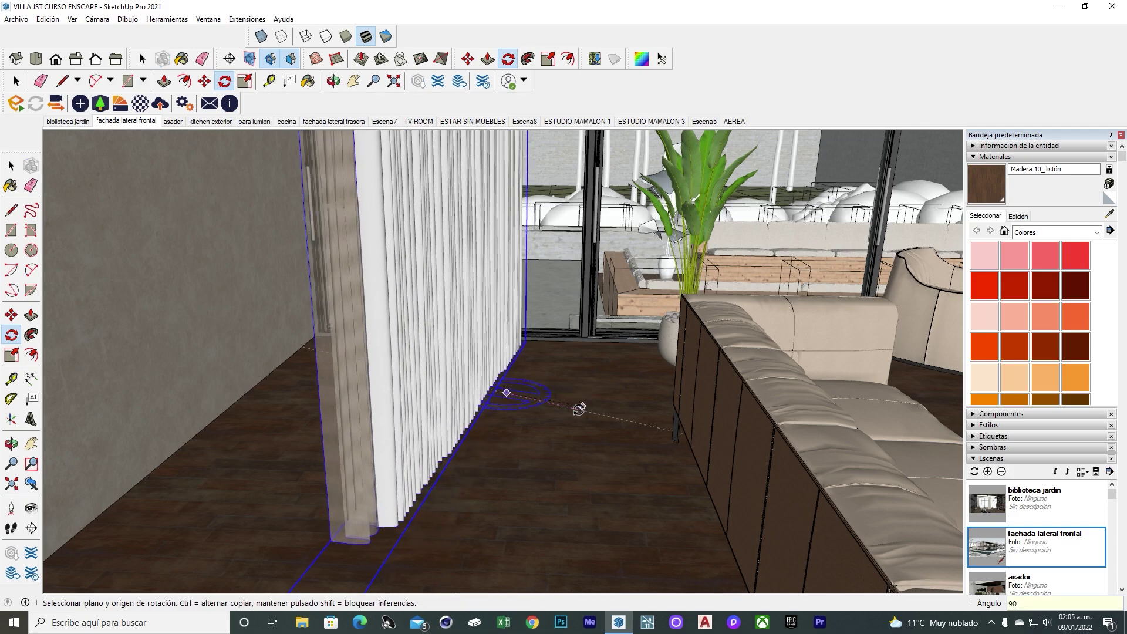
- Rotate the selected curtain 90° and move it along the living room's glazed wall, behind the armchairs
click(578, 409)
middle_drag(318, 413, 698, 499)
middle_drag(892, 490, 559, 509)
click(619, 148)
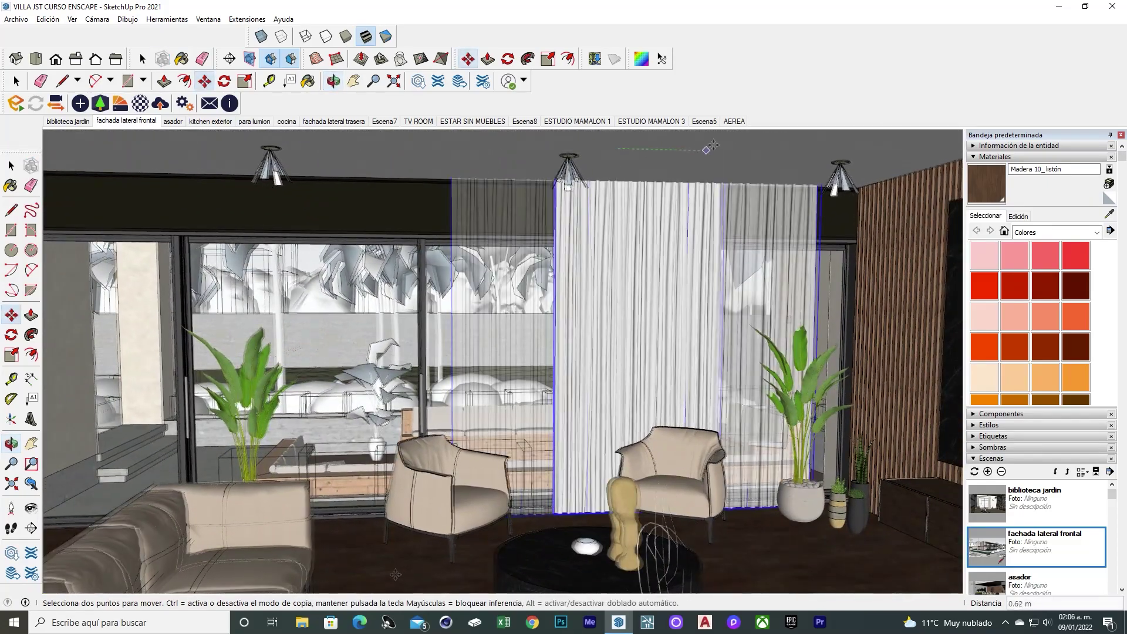
click(770, 144)
- Copy the curtain alongside itself to extend the drapery across the glazed wall
key(ctrl)
middle_drag(498, 164, 687, 235)
click(697, 142)
key(space)
middle_drag(637, 373, 629, 369)
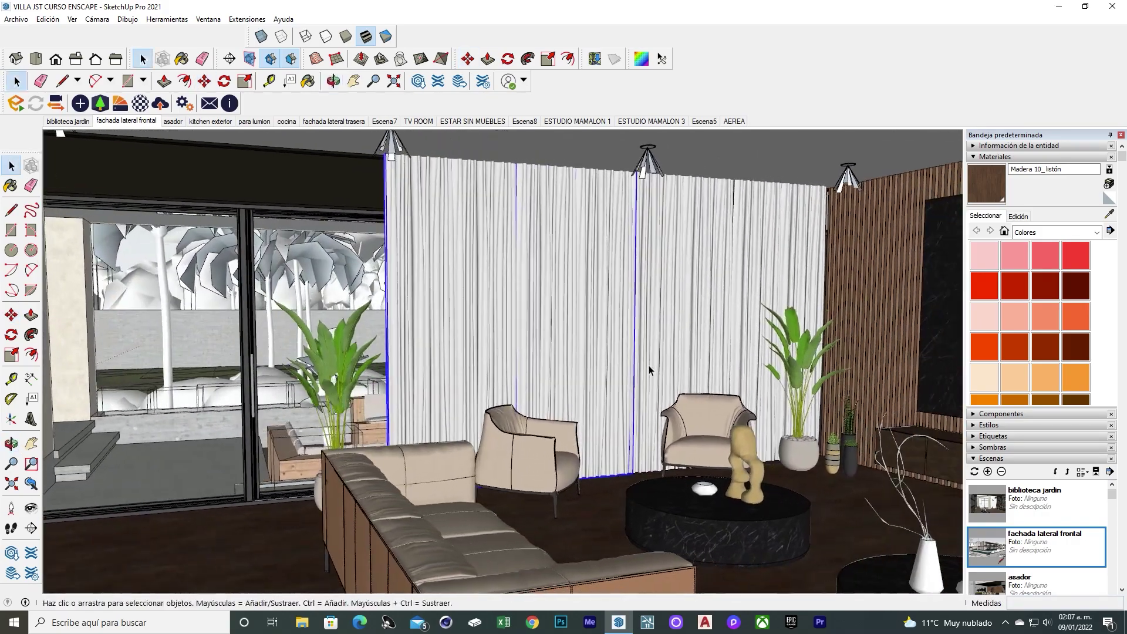
- Start the Enscape render beside the model, framed on the curtains and the armchair
scroll(629, 370, up, 2)
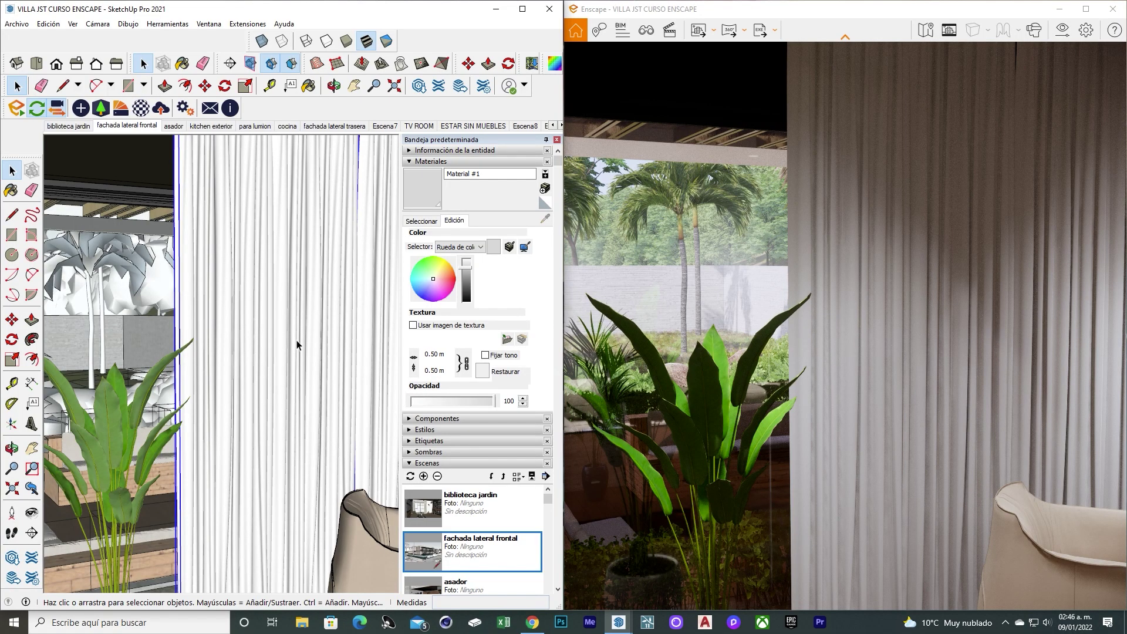
scroll(298, 339, down, 5)
scroll(259, 346, down, 3)
middle_drag(396, 292, 361, 325)
scroll(360, 325, up, 4)
scroll(311, 335, down, 4)
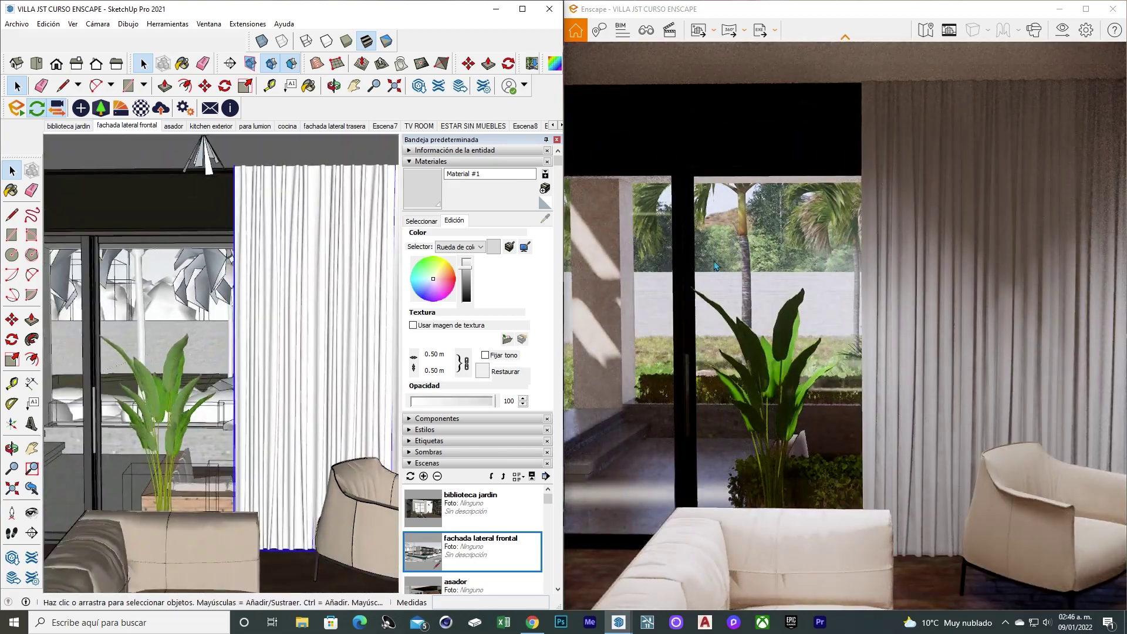
- Sample the curtain's Material #1 for editing and reduce its opacity to 76
mouse_move(284, 320)
middle_down()
mouse_move(231, 287)
mouse_move(255, 290)
mouse_move(215, 298)
mouse_move(286, 268)
middle_up()
click(421, 220)
click(545, 219)
scroll(294, 267, up, 3)
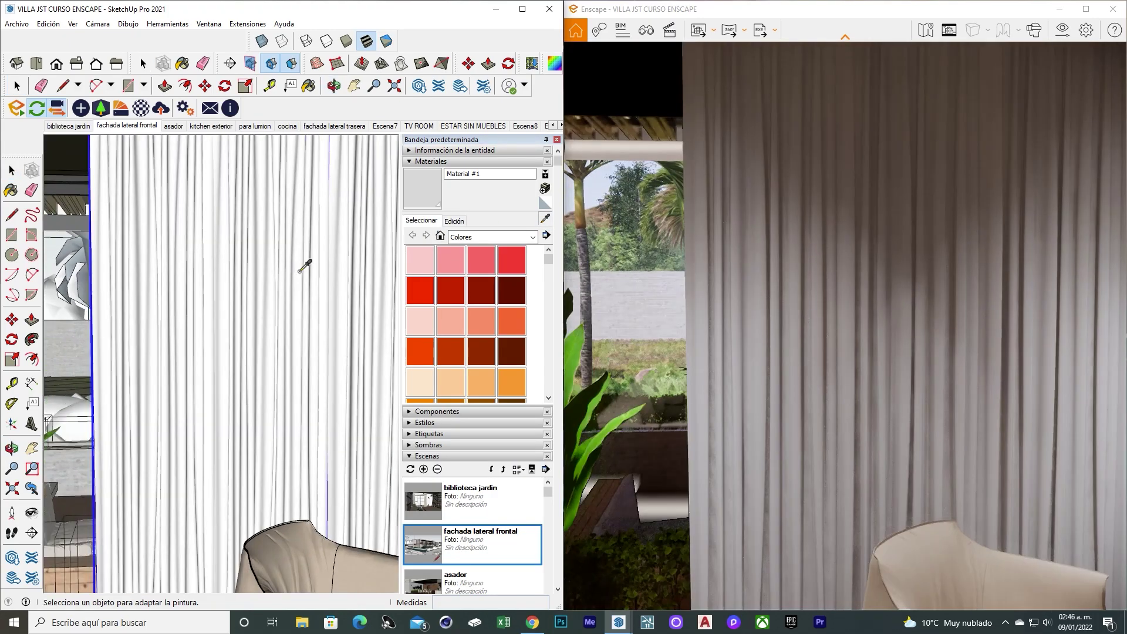
scroll(292, 302, down, 8)
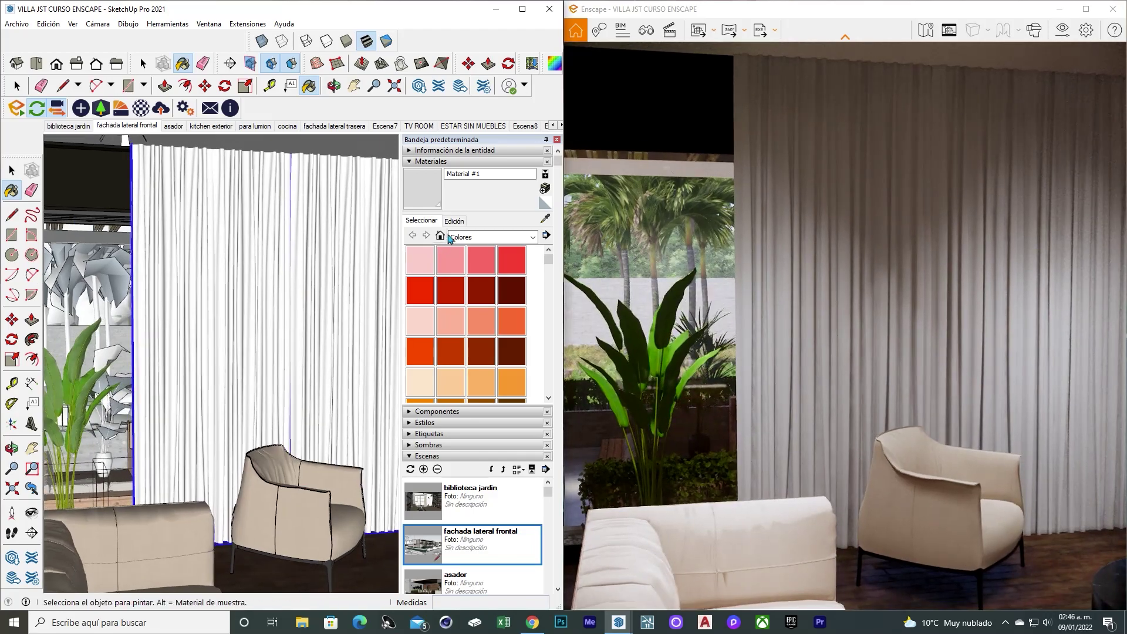
click(453, 221)
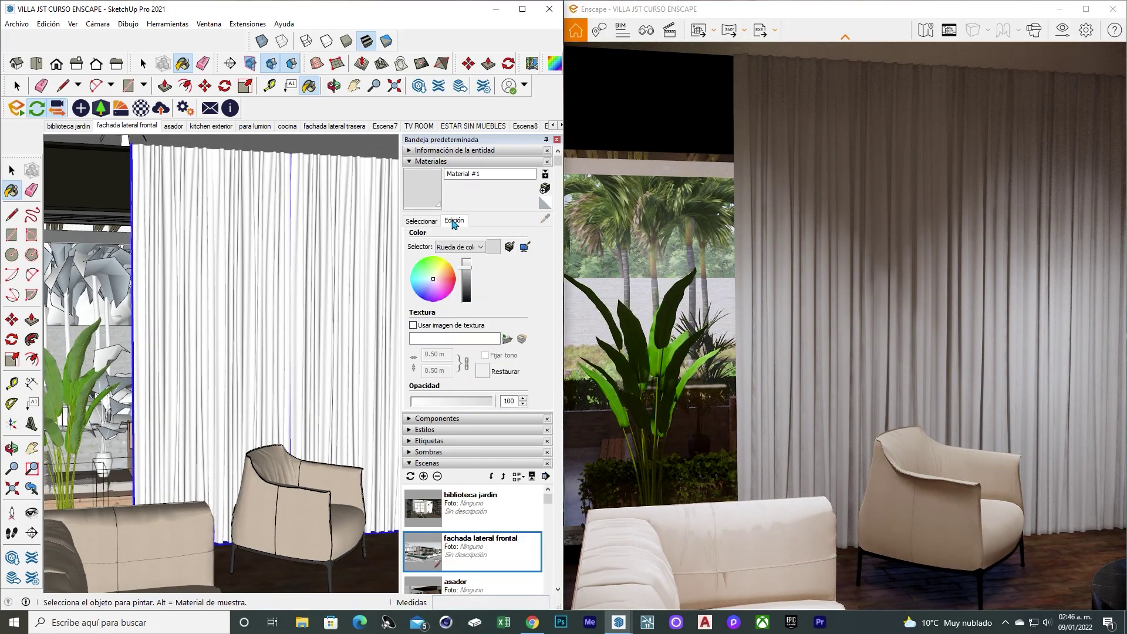
drag(492, 402, 476, 403)
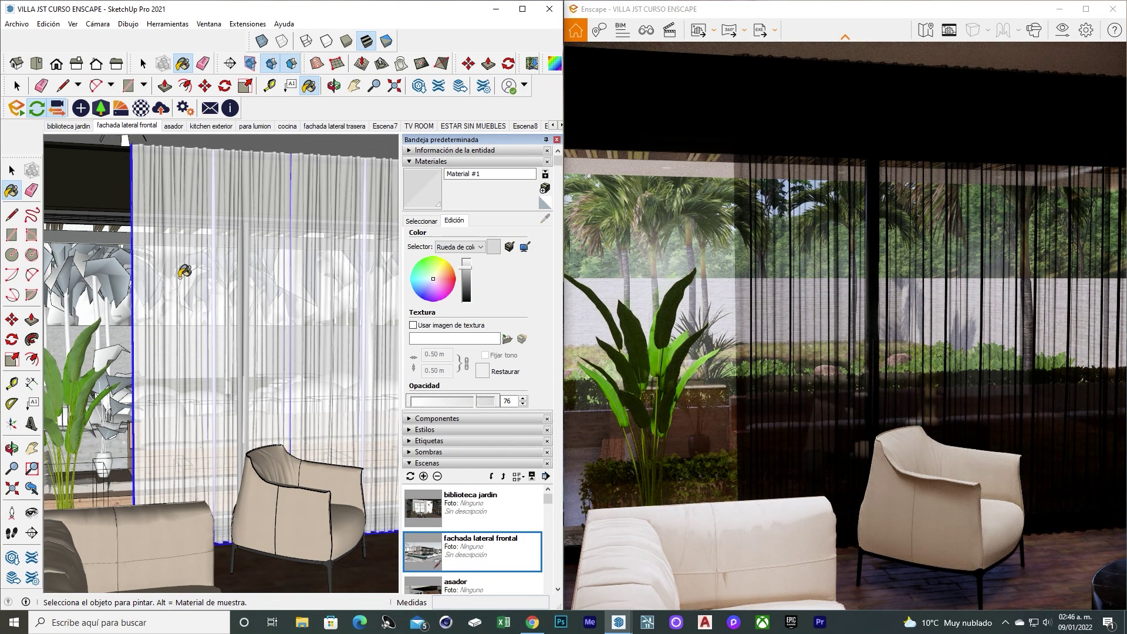
middle_drag(180, 278, 176, 279)
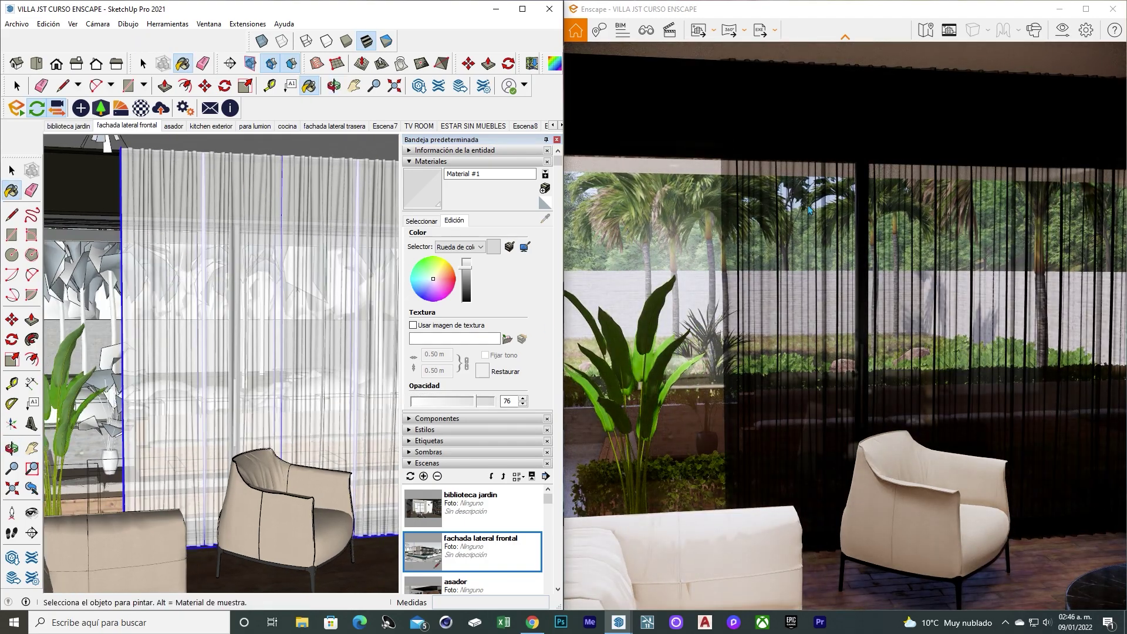
mouse_move(339, 372)
middle_down()
mouse_move(267, 368)
mouse_move(346, 367)
middle_up()
mouse_move(347, 367)
mouse_down()
mouse_move(269, 382)
mouse_move(290, 371)
mouse_move(297, 341)
mouse_up()
key(space)
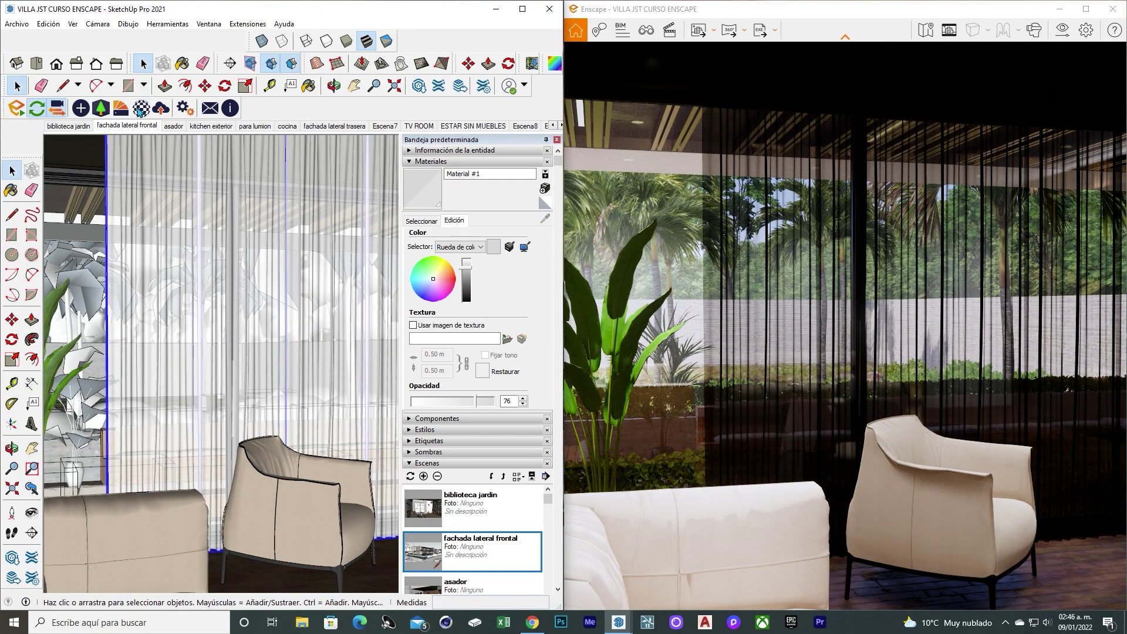
- Open the Enscape material editor for Material #1 and place it beside the model view
click(141, 108)
mouse_move(542, 77)
mouse_down()
mouse_move(260, 98)
mouse_move(1019, 103)
mouse_move(991, 95)
mouse_up()
click(420, 221)
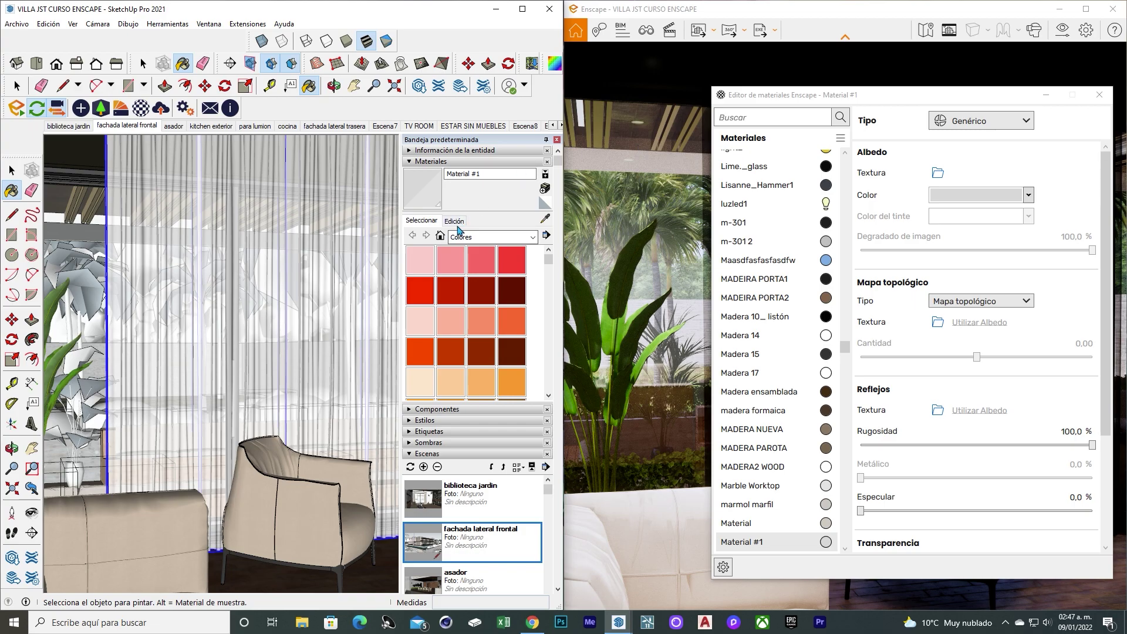
click(455, 222)
- Give Material #1 the white fabric image from "telas y pieles" at 1.00 m, using it also as bump map with amount 7.60
click(508, 340)
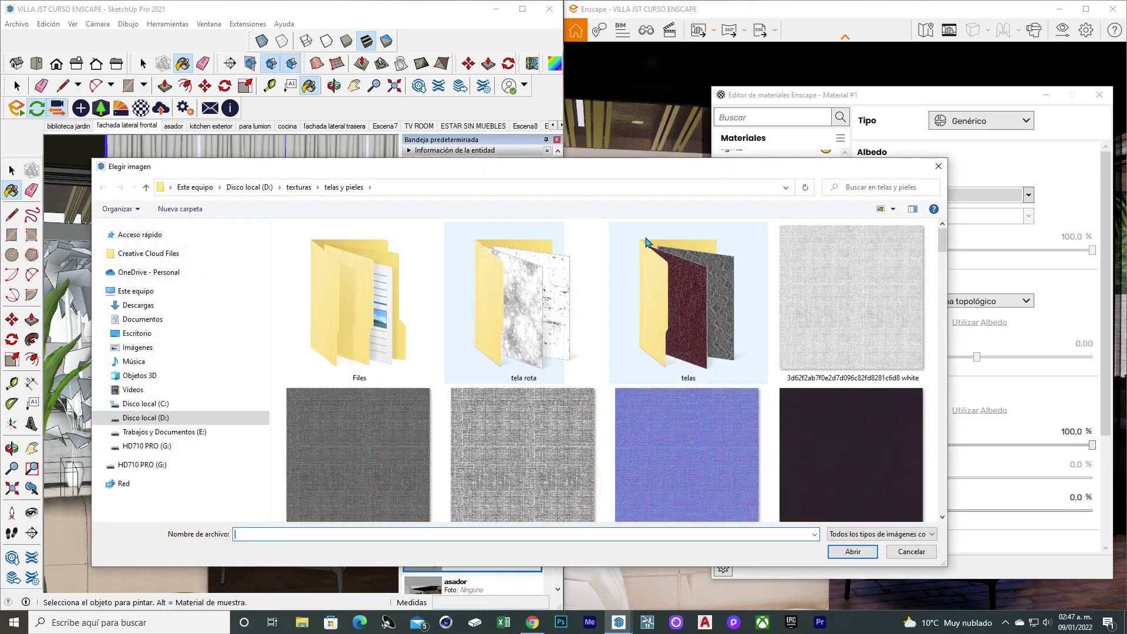
click(850, 313)
click(853, 552)
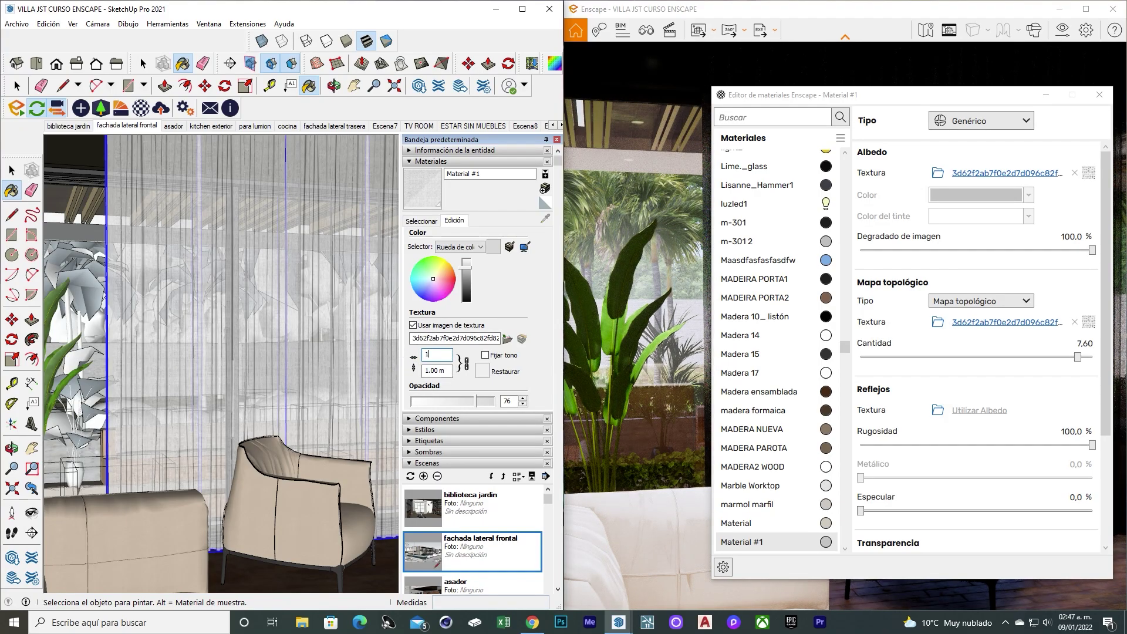
mouse_move(289, 366)
middle_down()
mouse_move(297, 378)
mouse_move(247, 376)
middle_up()
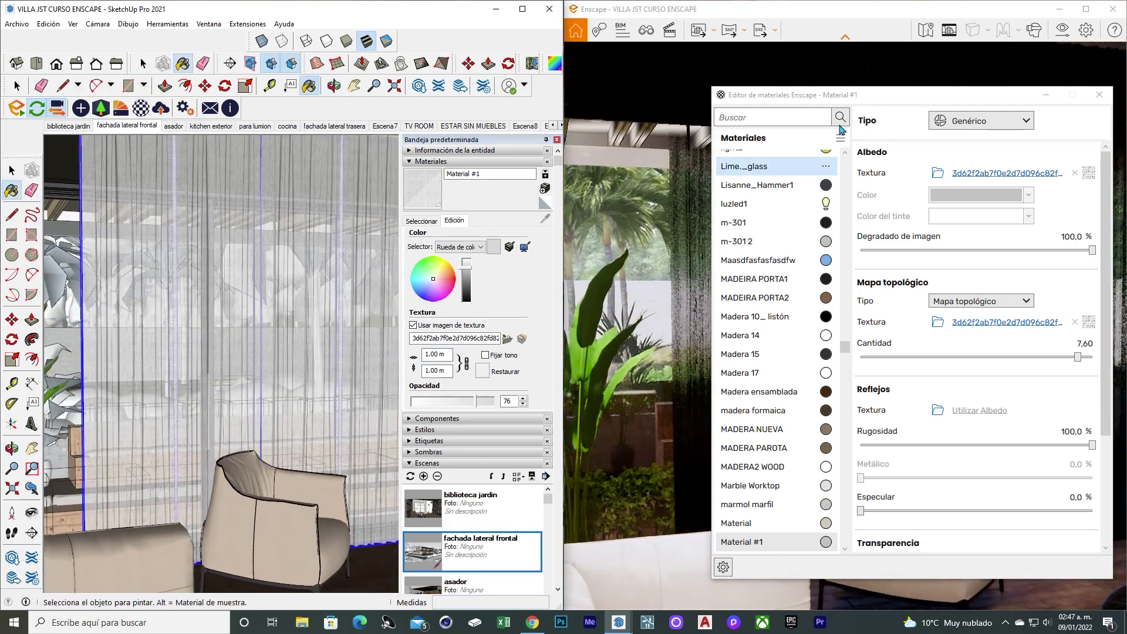
- Move the material editor off the render and reapply the albedo image as Material #1's bump map
drag(881, 95, 241, 99)
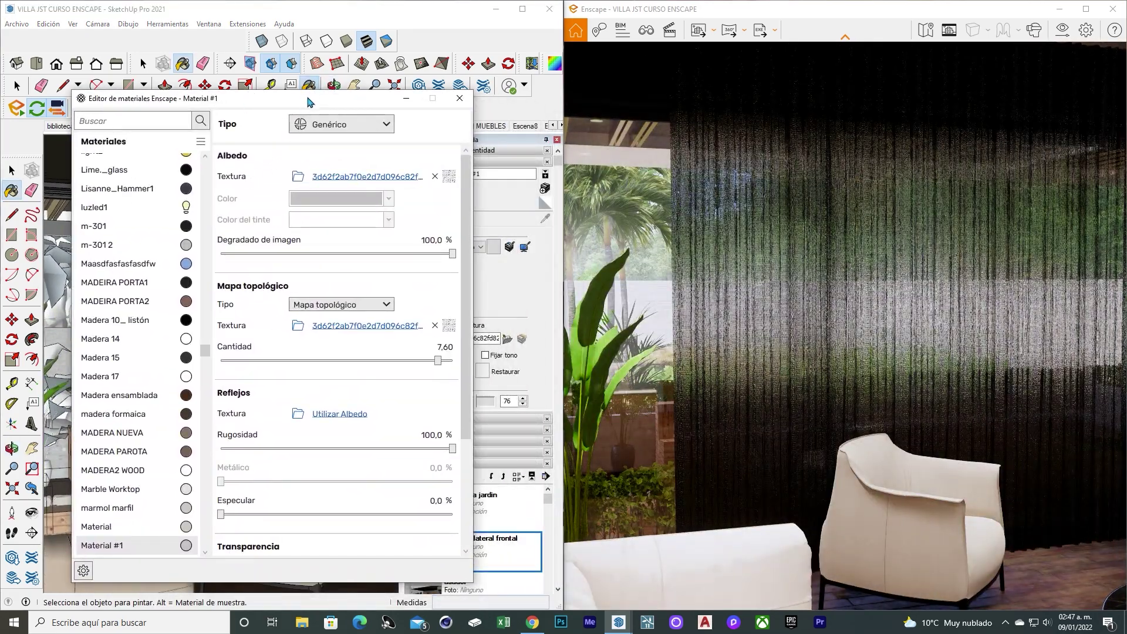
drag(310, 101, 876, 106)
mouse_move(264, 293)
middle_down()
mouse_move(292, 284)
mouse_move(302, 310)
mouse_move(385, 281)
middle_up()
drag(851, 104, 255, 95)
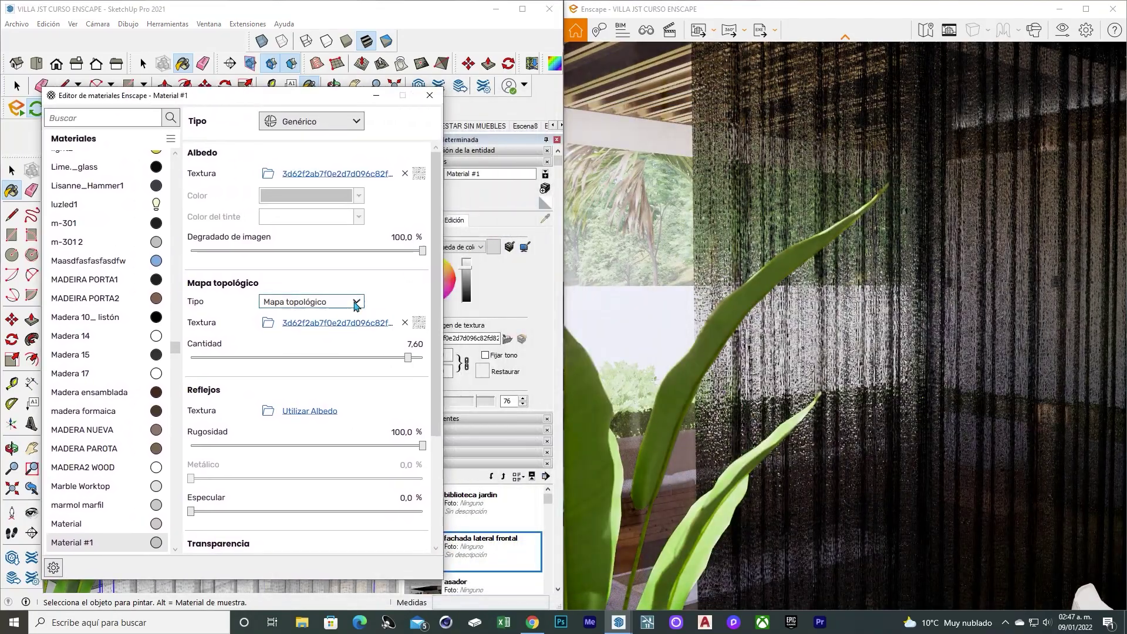
drag(337, 99, 301, 84)
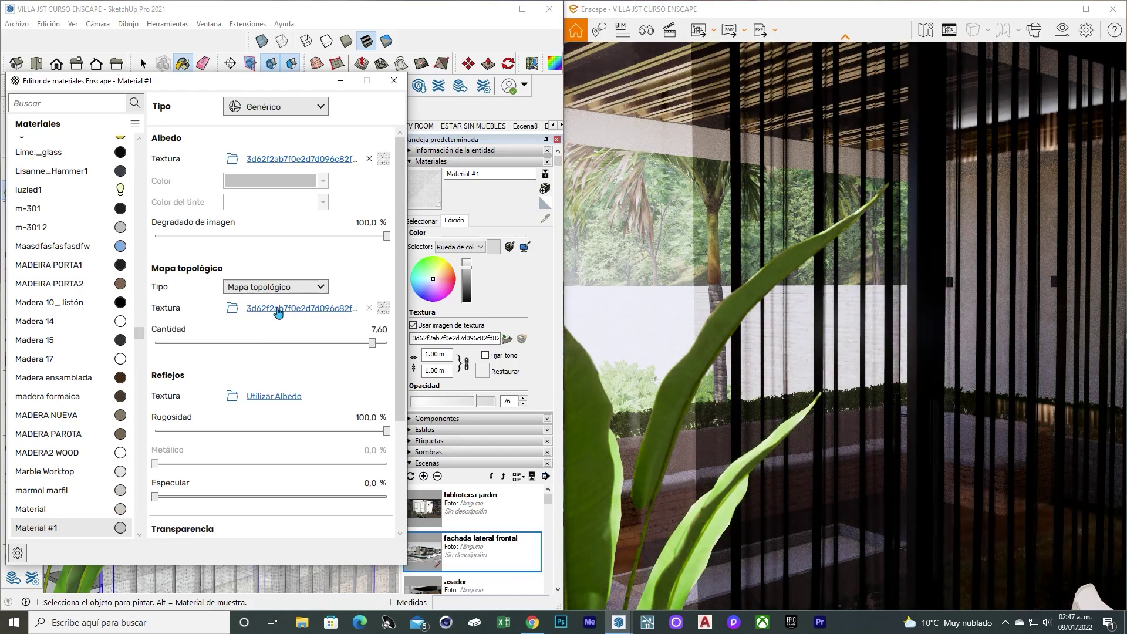
click(281, 310)
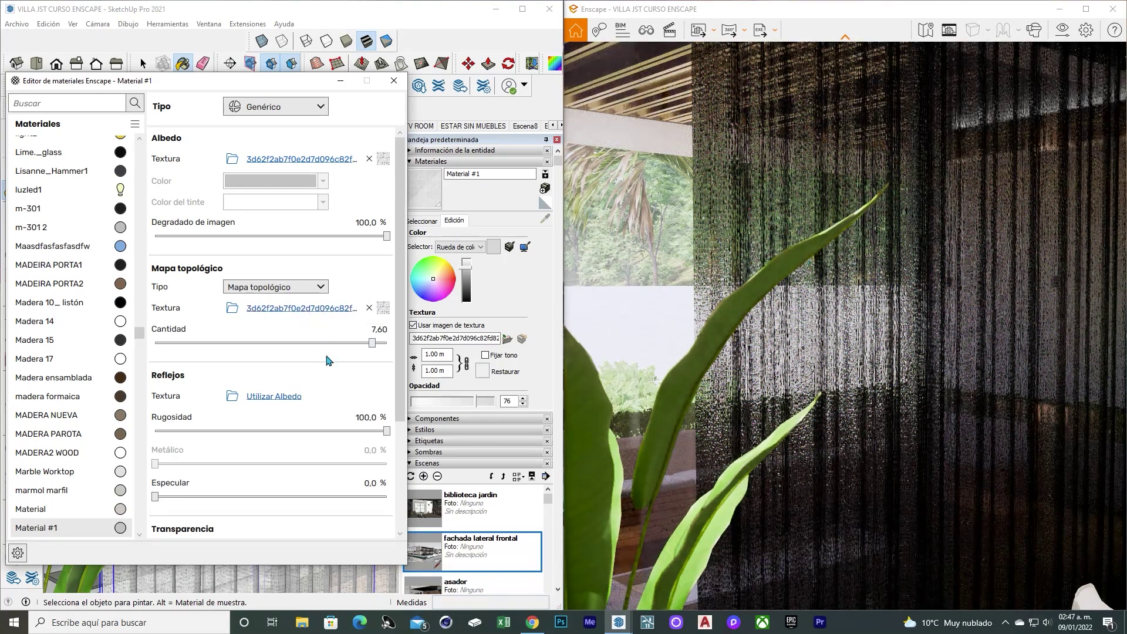
- Set Material #1's roughness to 99.9 % and close the material editor
scroll(334, 395, down, 1)
scroll(333, 347, down, 3)
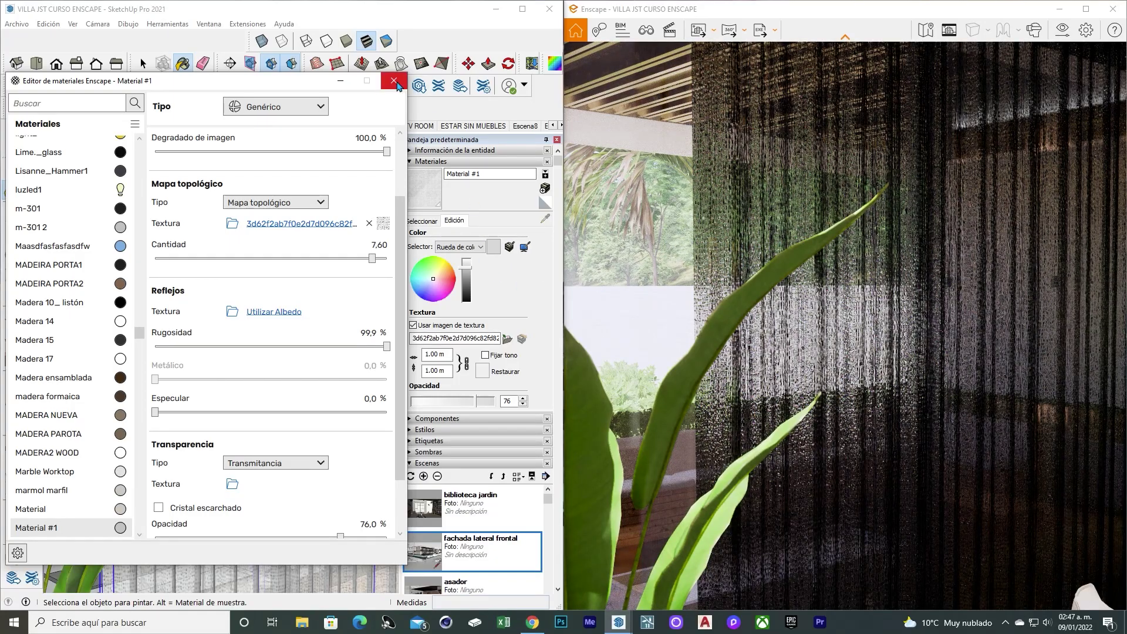
click(394, 82)
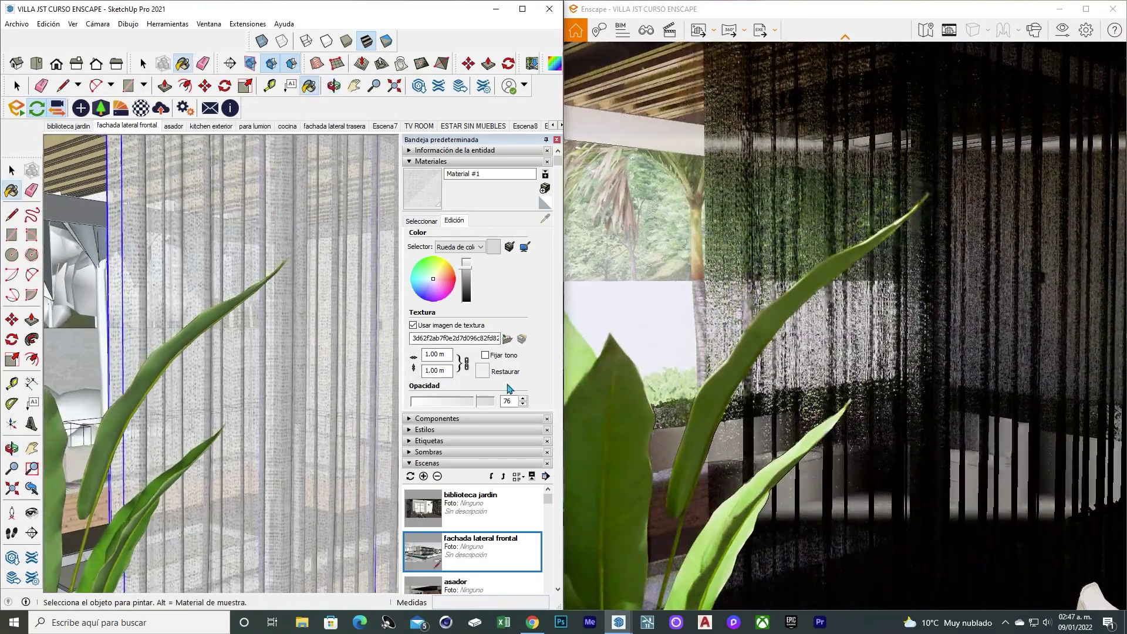
- Try Material #1's opacity at 95 and at 90 to compare the curtain's translucency
drag(481, 401, 492, 403)
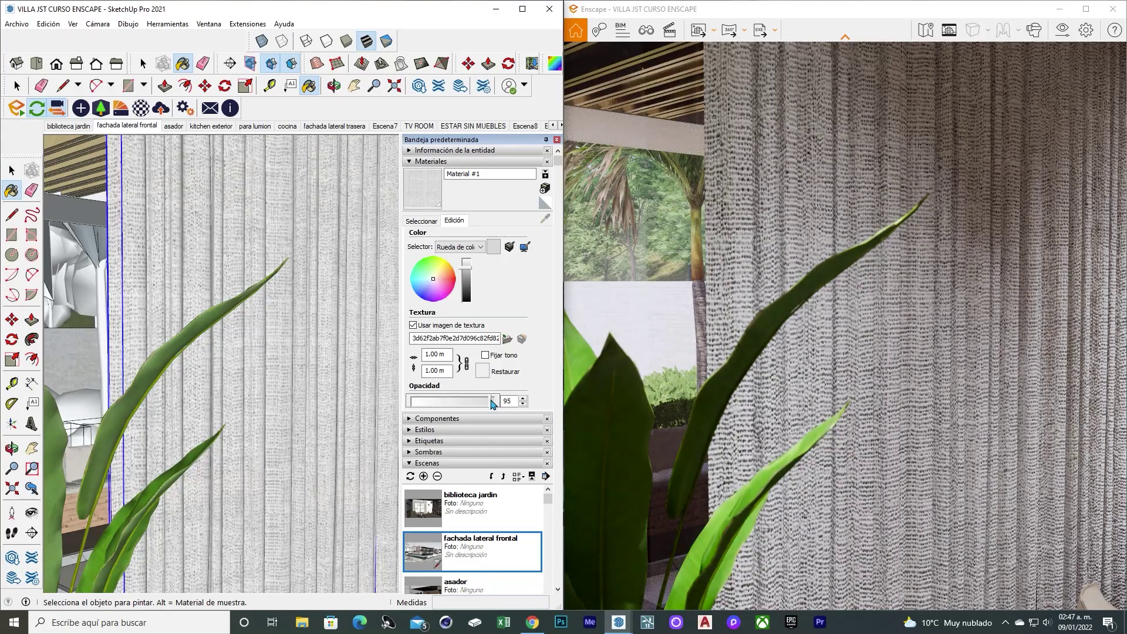
scroll(264, 359, up, 3)
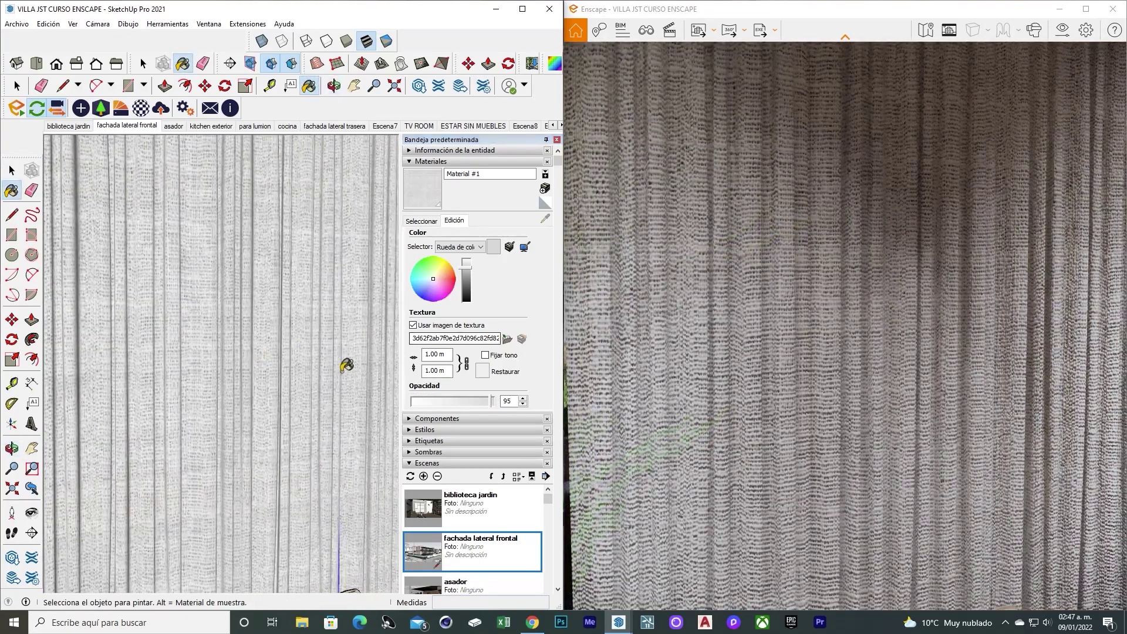
drag(492, 405, 487, 404)
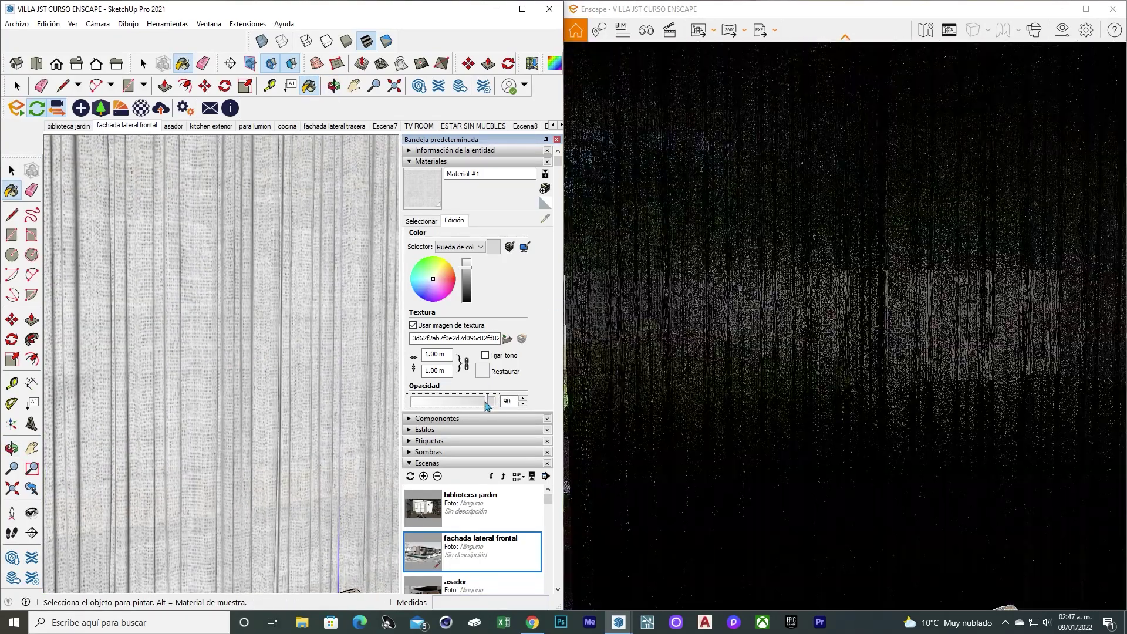
key(space)
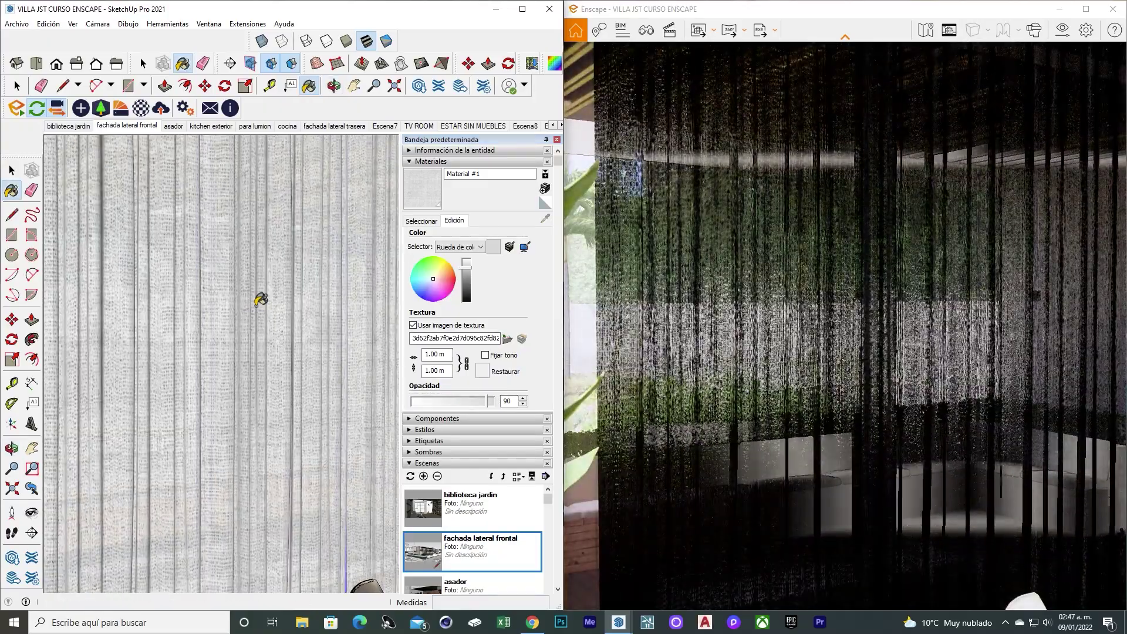
scroll(264, 329, down, 3)
scroll(267, 326, down, 2)
scroll(334, 378, up, 2)
mouse_move(333, 379)
middle_down()
mouse_move(178, 390)
mouse_move(347, 365)
mouse_move(335, 358)
mouse_move(345, 349)
mouse_move(284, 355)
mouse_move(315, 363)
middle_up()
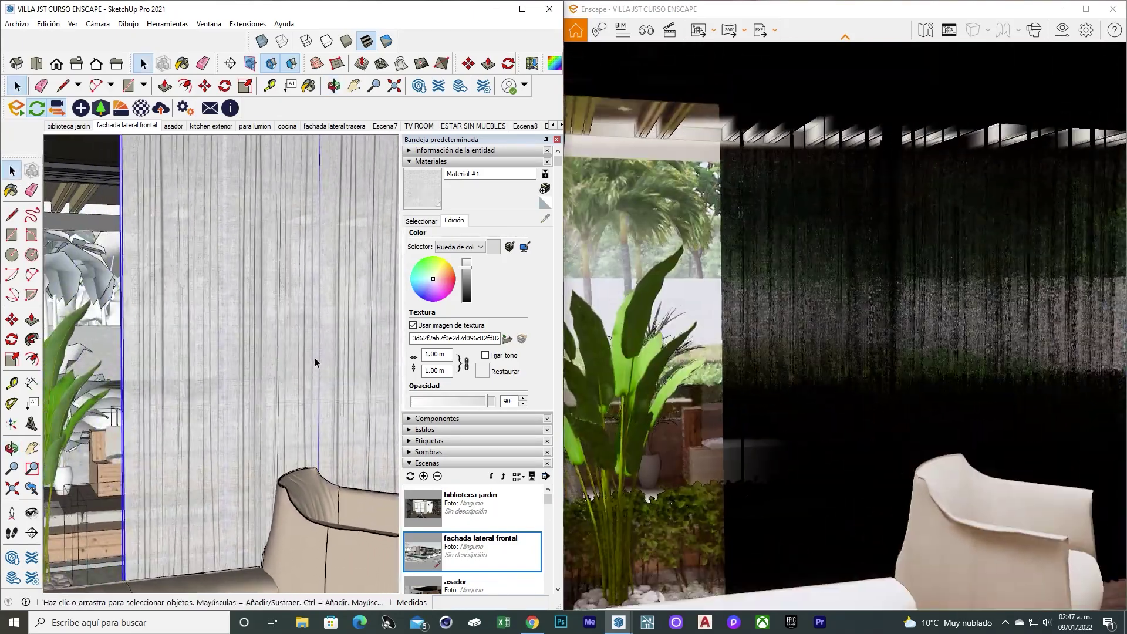
- Reopen the Enscape material editor and try Material #1 with the Recorte transparency type and an opacity of 100
click(145, 110)
scroll(597, 446, down, 3)
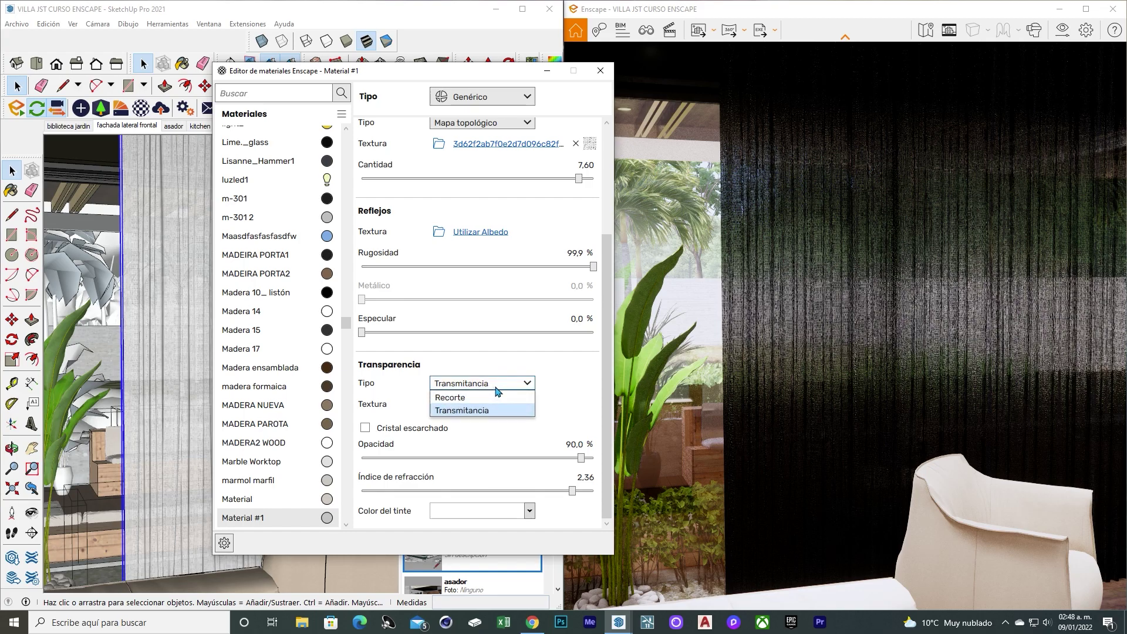
click(480, 398)
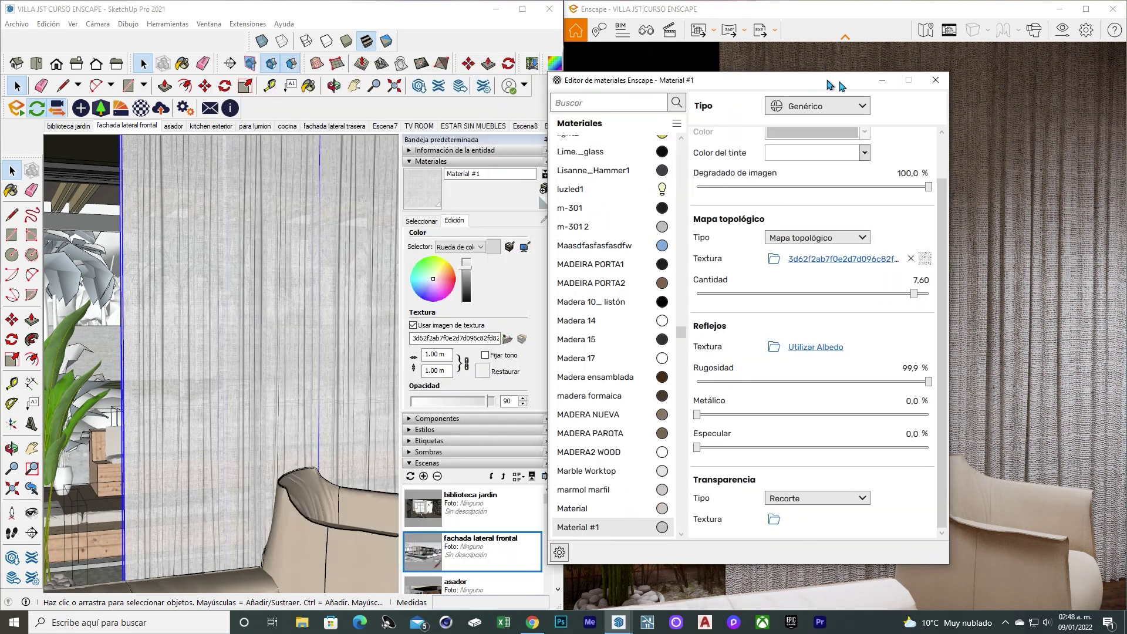
mouse_move(493, 401)
mouse_down()
mouse_move(453, 404)
mouse_move(505, 400)
mouse_up()
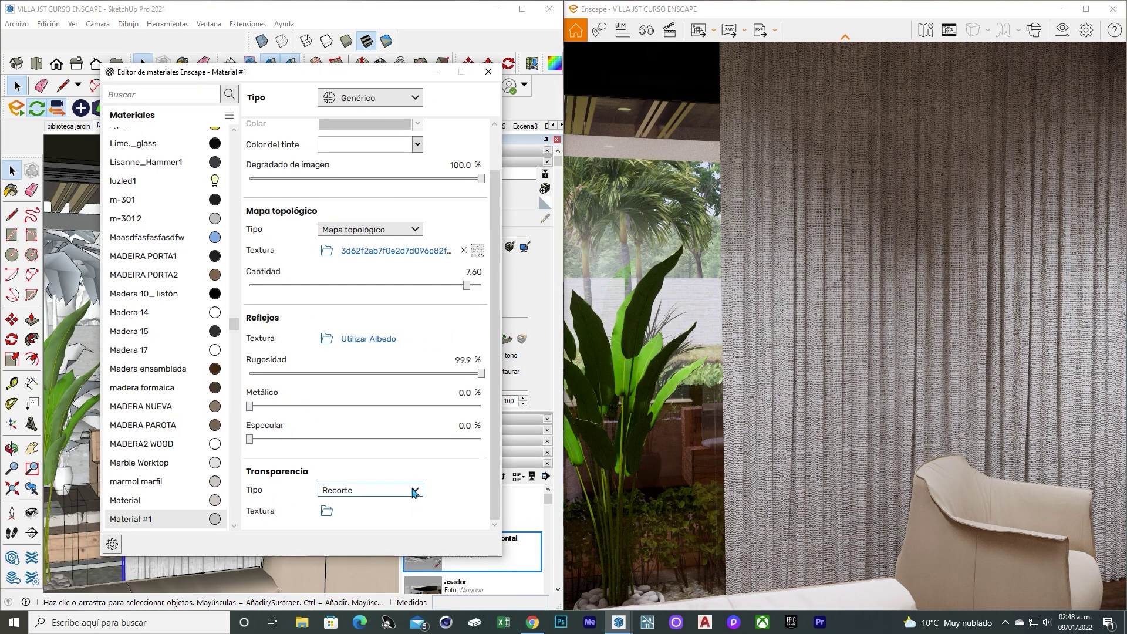
- Set Material #1's transparency type to Transmitancia and load the "3d62f2ab7f0e2d7d096c82fd8281c6d8-bump" image as its transparency texture
click(376, 517)
scroll(405, 504, down, 3)
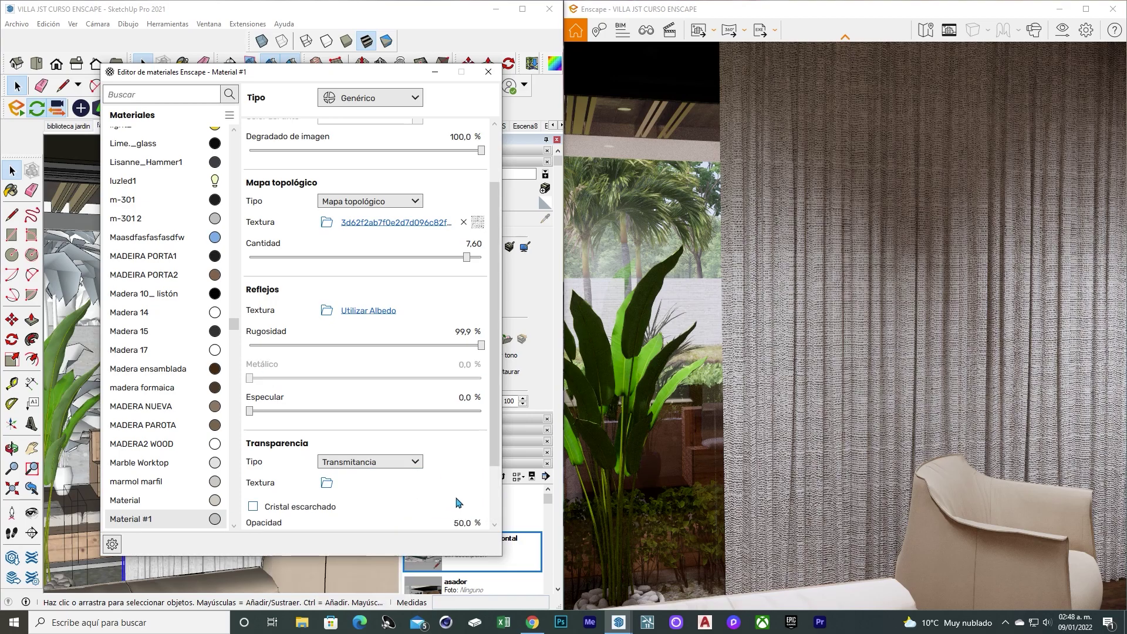
click(325, 425)
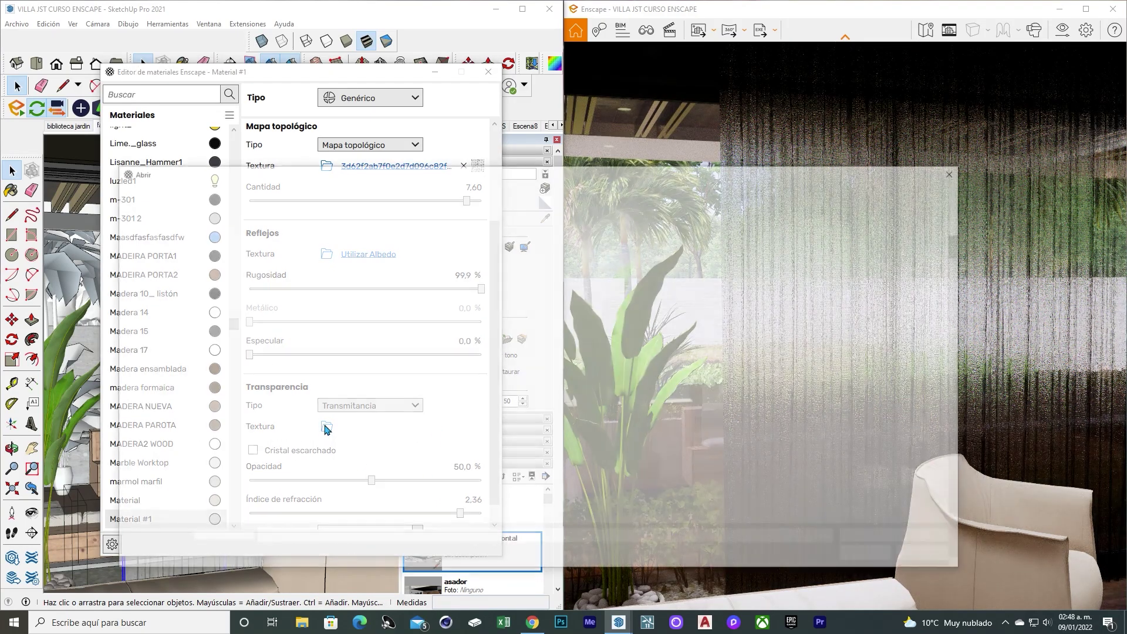
drag(608, 180, 657, 74)
scroll(589, 320, down, 1)
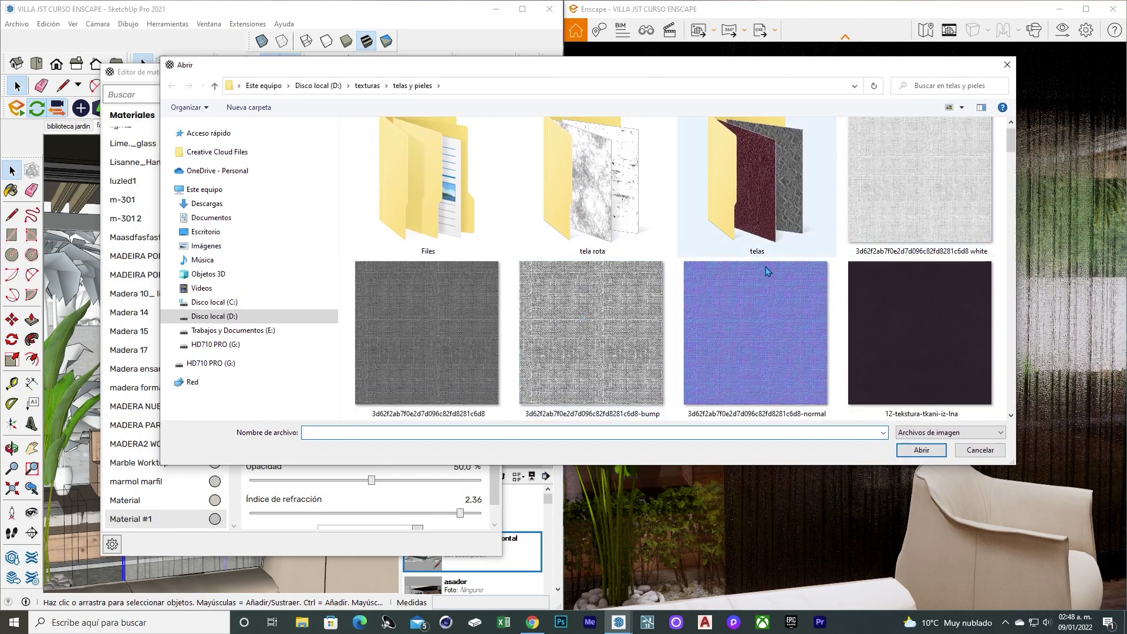
click(920, 212)
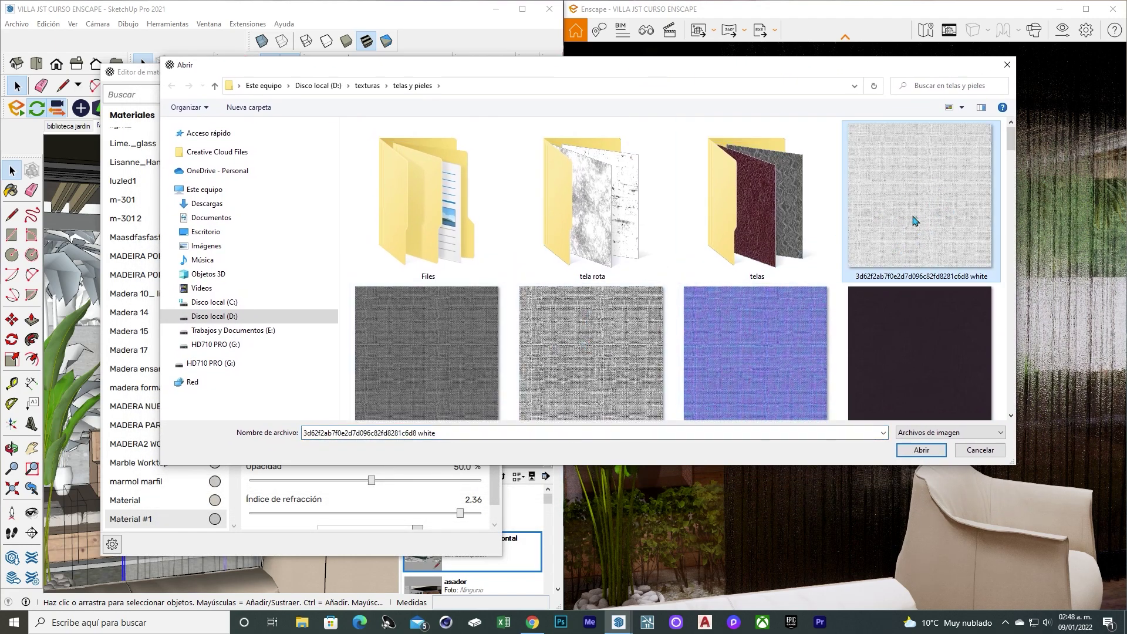
click(590, 353)
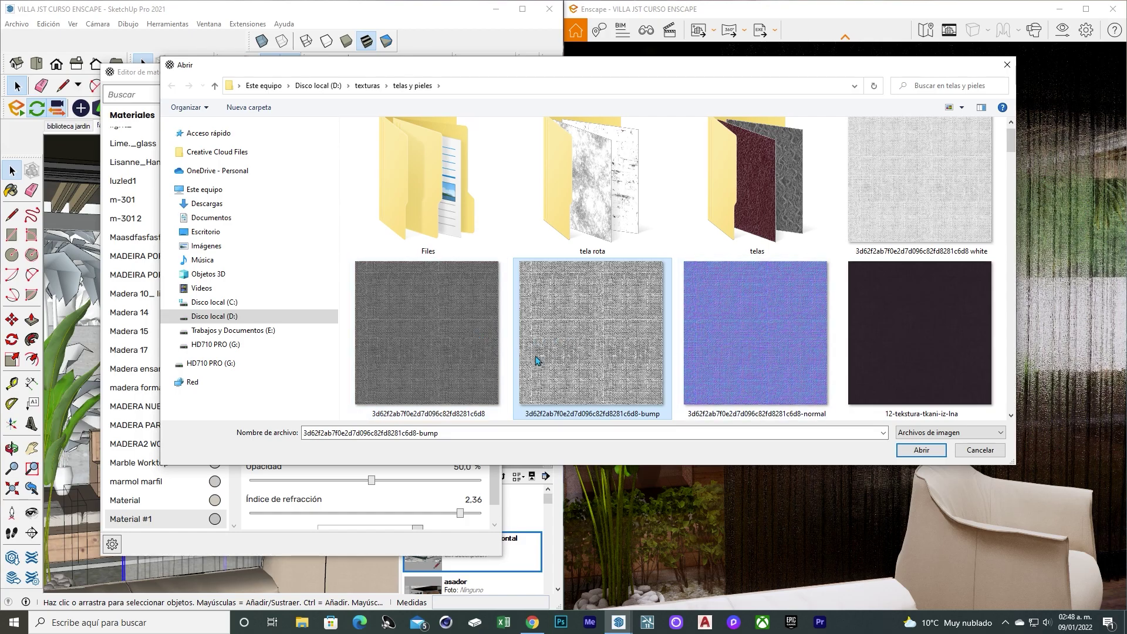
click(921, 449)
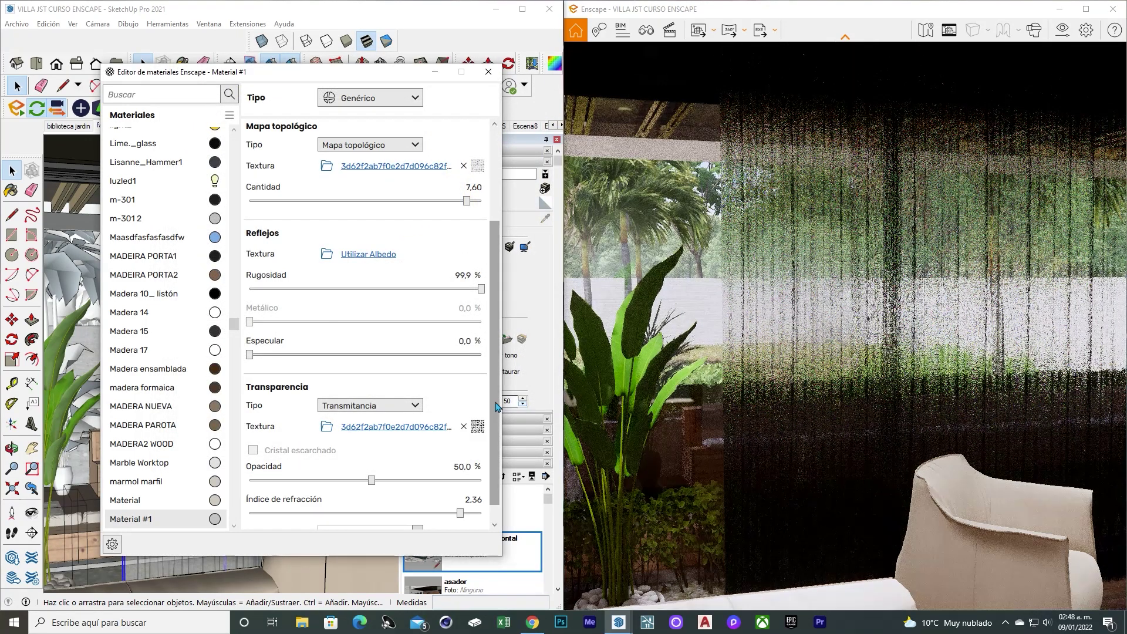
scroll(487, 452, down, 1)
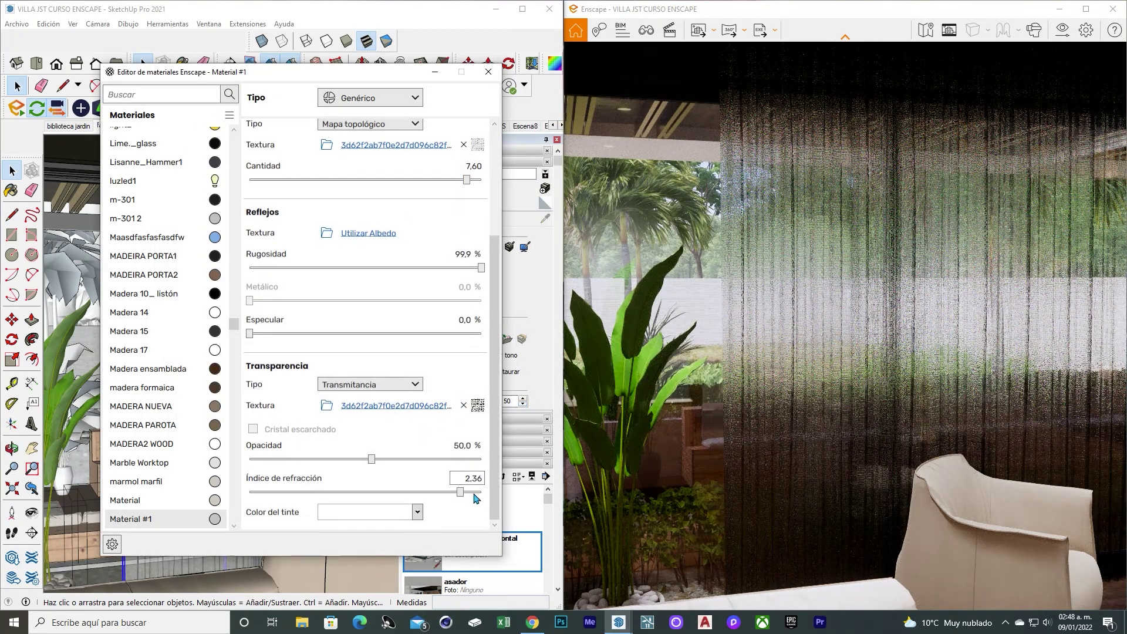
- Try Material #1's Transmitancia opacity at 95 % and return its transparency type to Recorte
drag(371, 459, 481, 460)
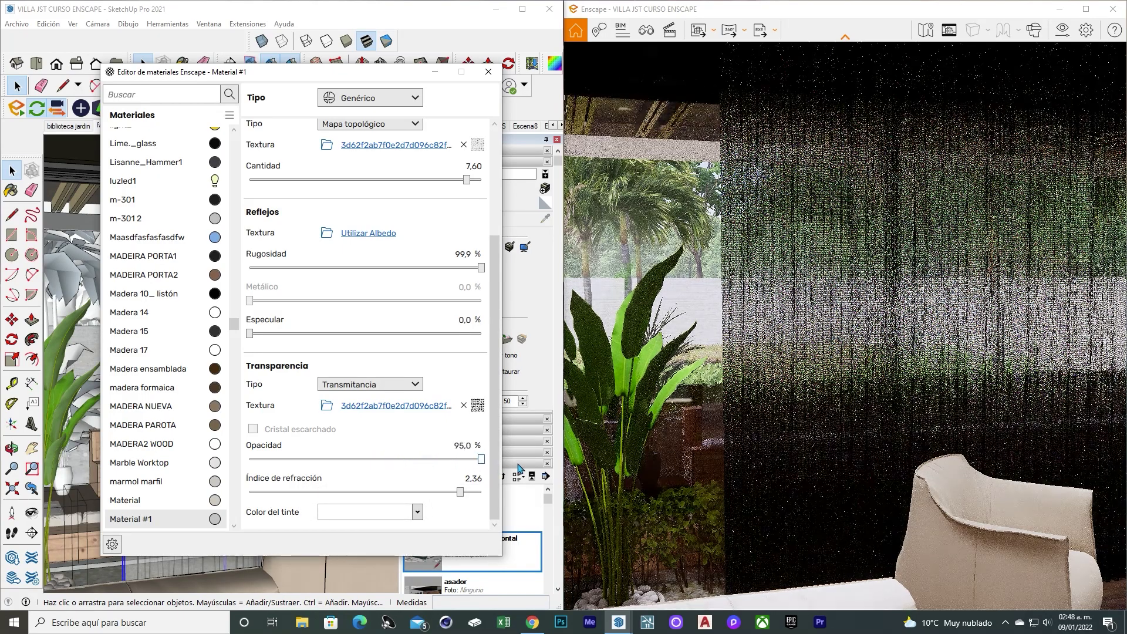
drag(399, 77, 913, 90)
drag(488, 406, 513, 405)
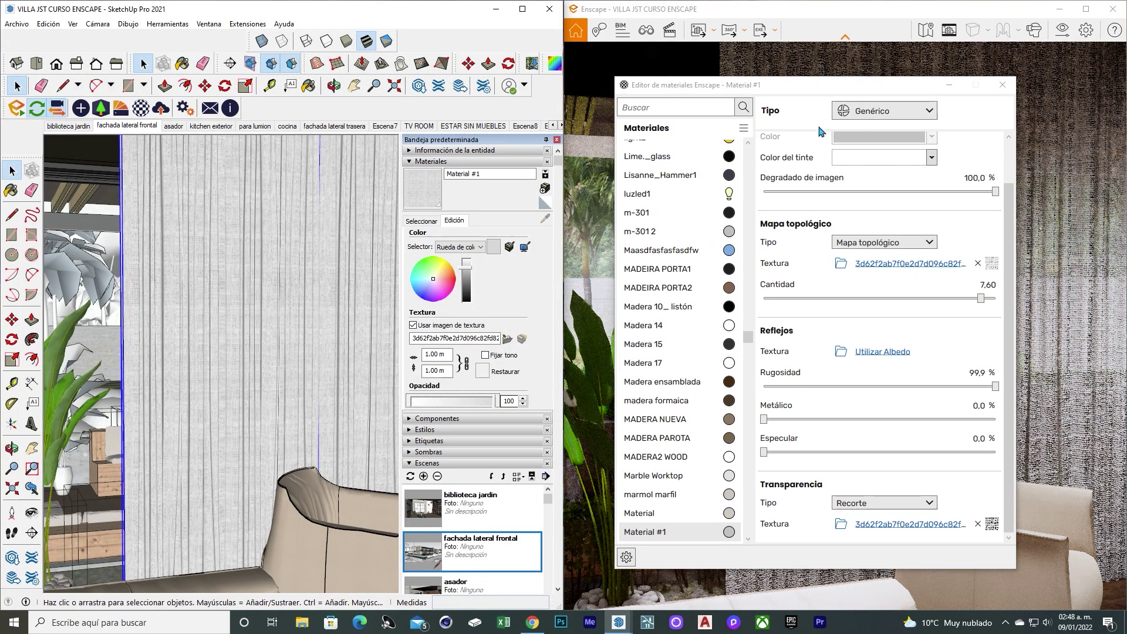
drag(854, 92, 352, 88)
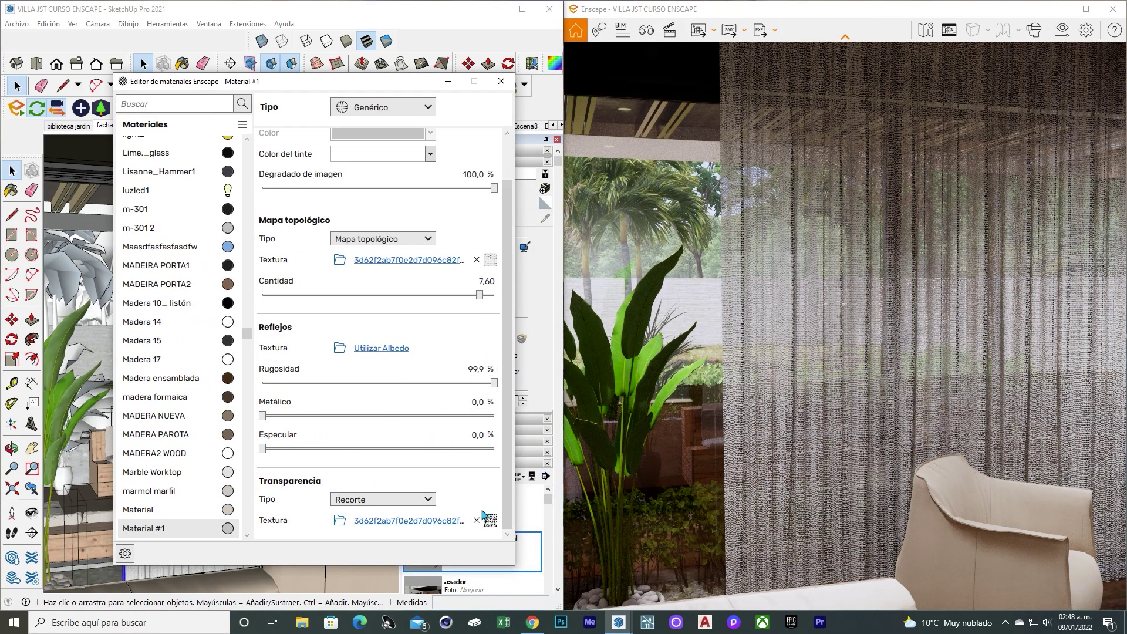
scroll(486, 488, up, 1)
scroll(449, 522, down, 1)
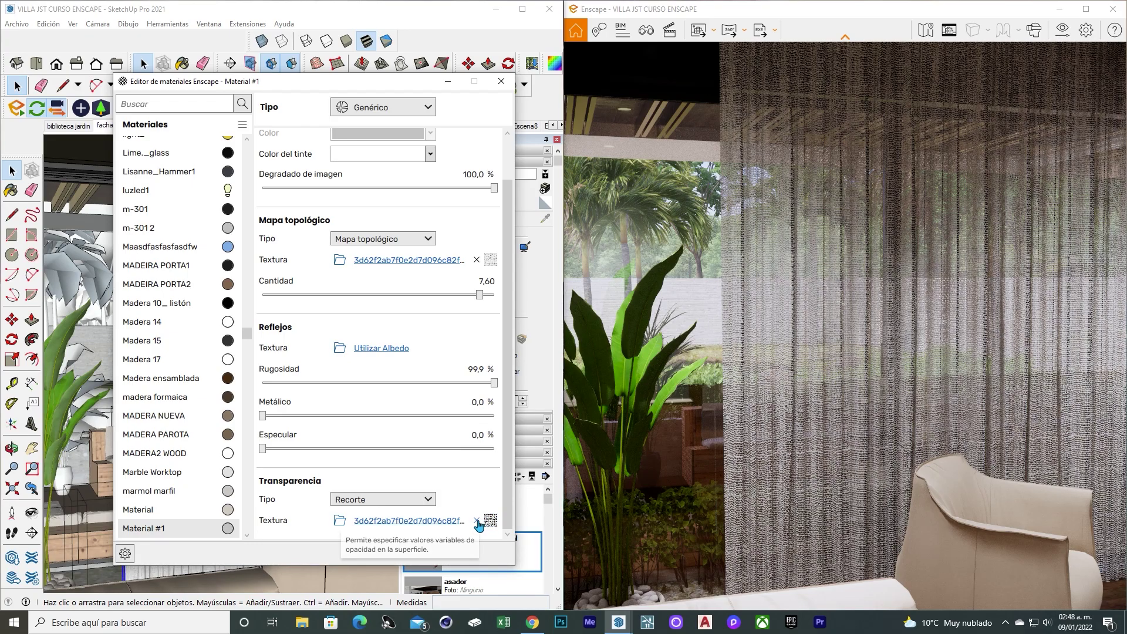
- Remove Material #1's cutout texture and reload the "3d62f2ab7f0e2d7d096c82fd8281c6d8-bump" image from the "telas y pieles" folder in its place
click(476, 521)
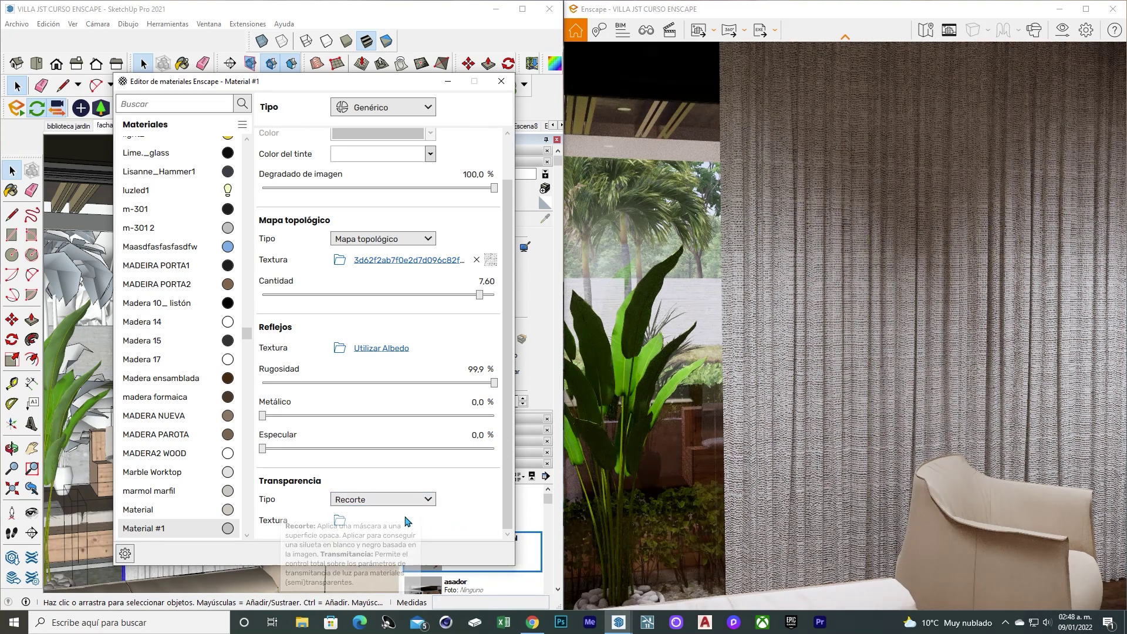
click(340, 520)
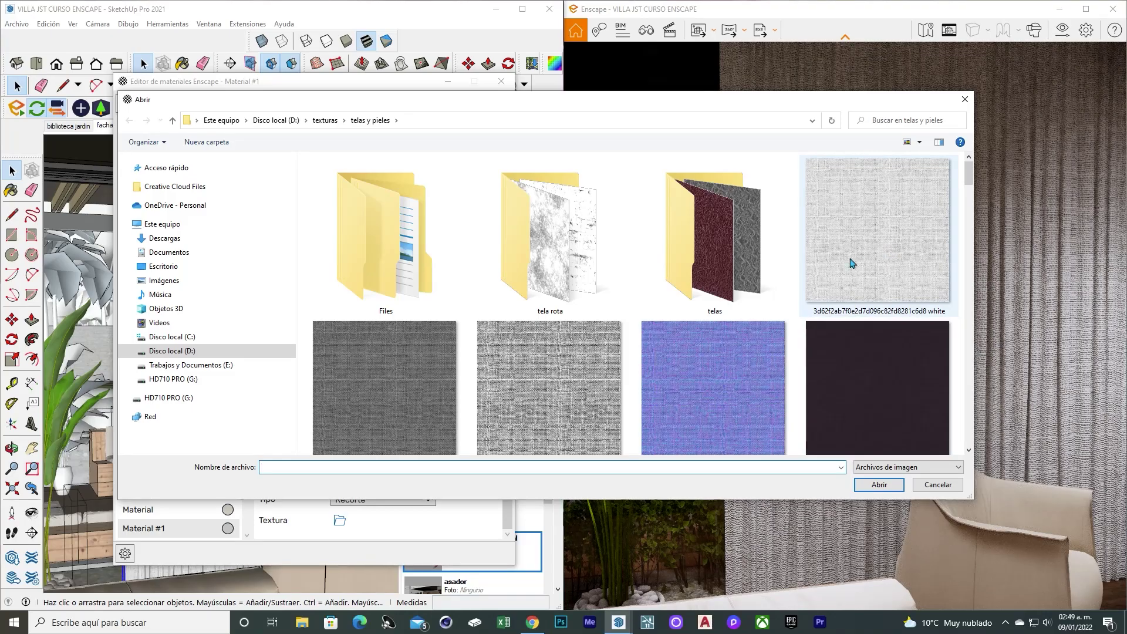
click(549, 381)
click(879, 485)
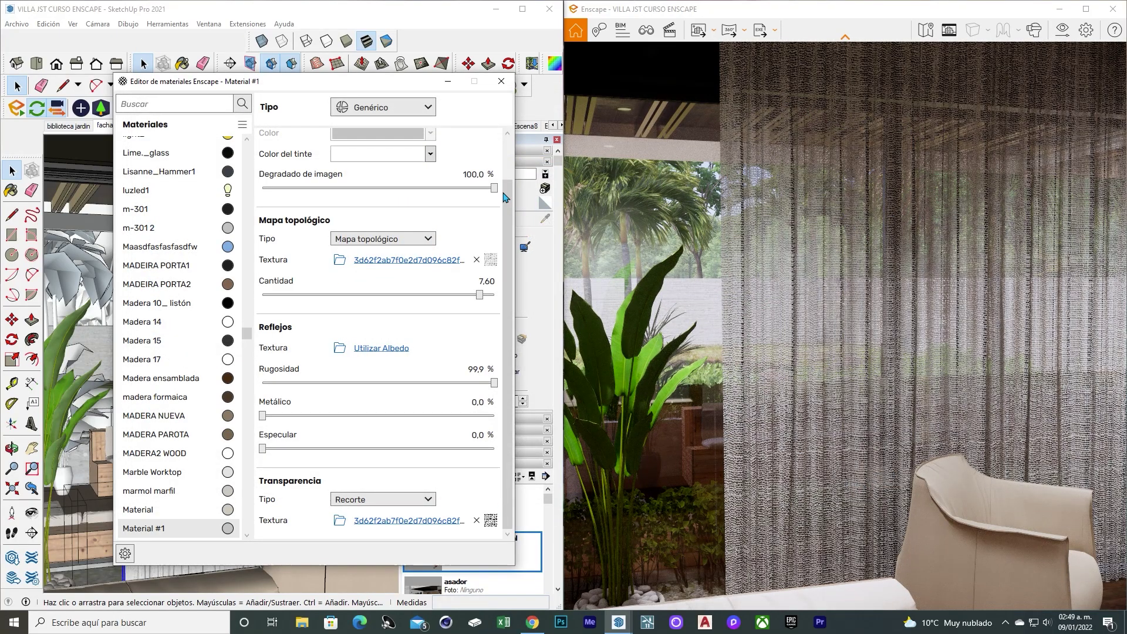
- Open the cutout texture's settings, try its brightness at 50 %, and restore it to 100 %
click(411, 522)
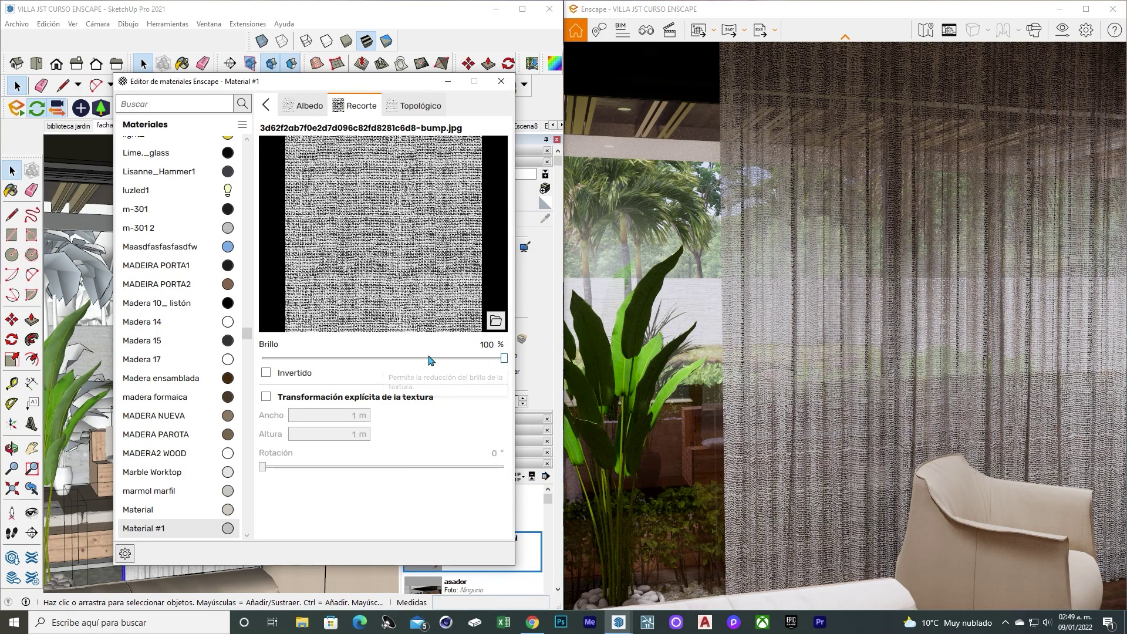
drag(502, 358, 382, 359)
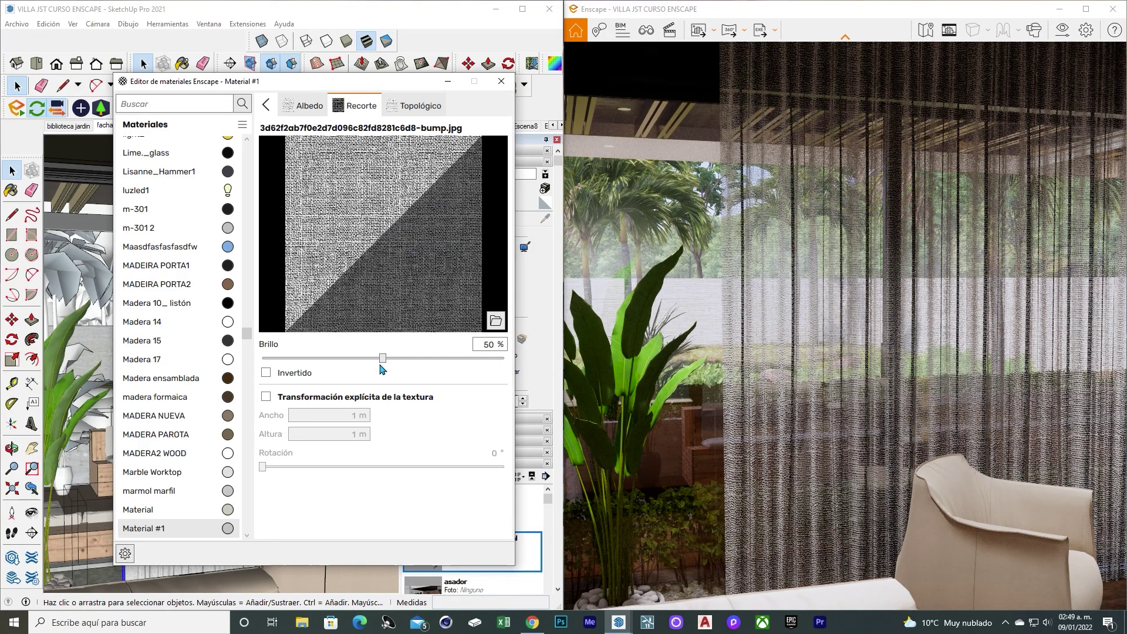
drag(384, 359, 541, 361)
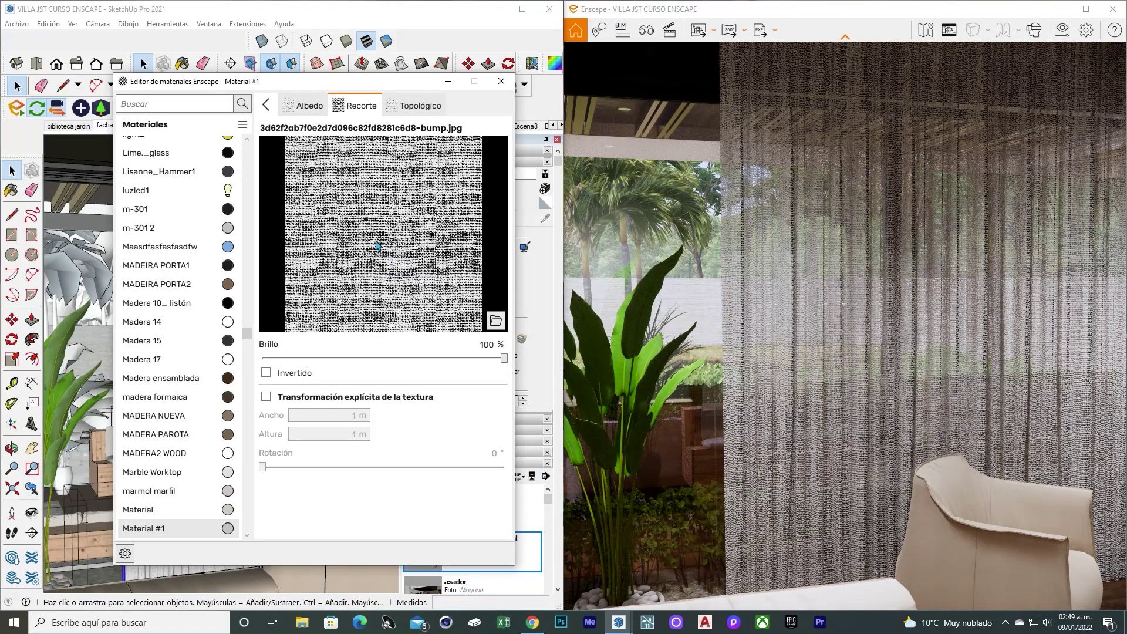
- Try inverting the cutout texture with 60 % brightness, restore it to non-inverted at 100 %, and close the material editor
click(266, 374)
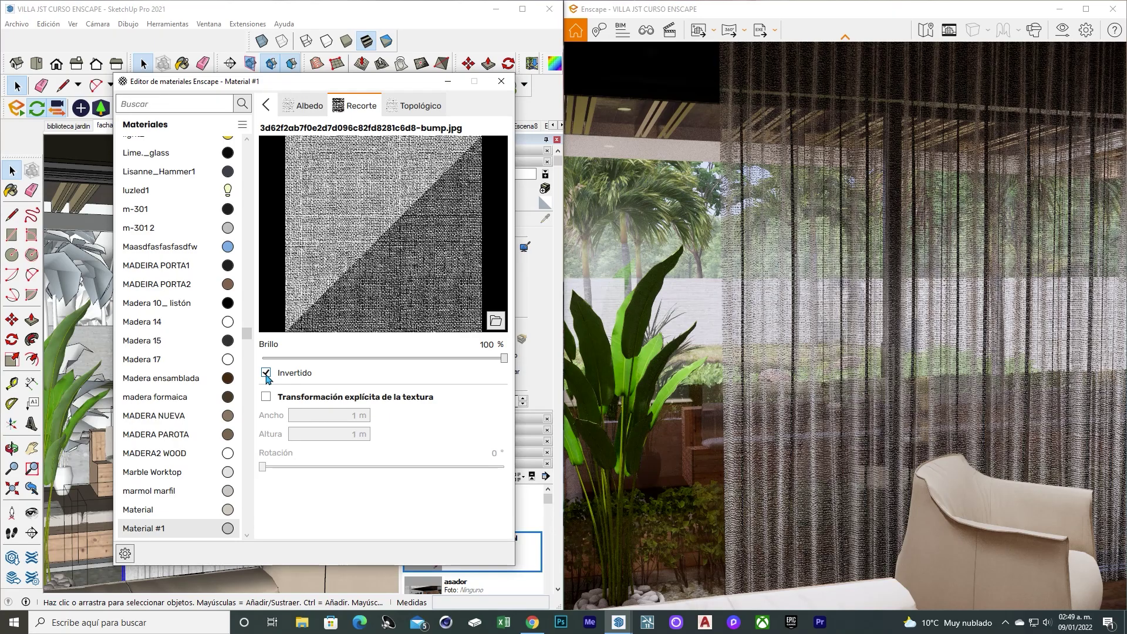
drag(504, 358, 409, 361)
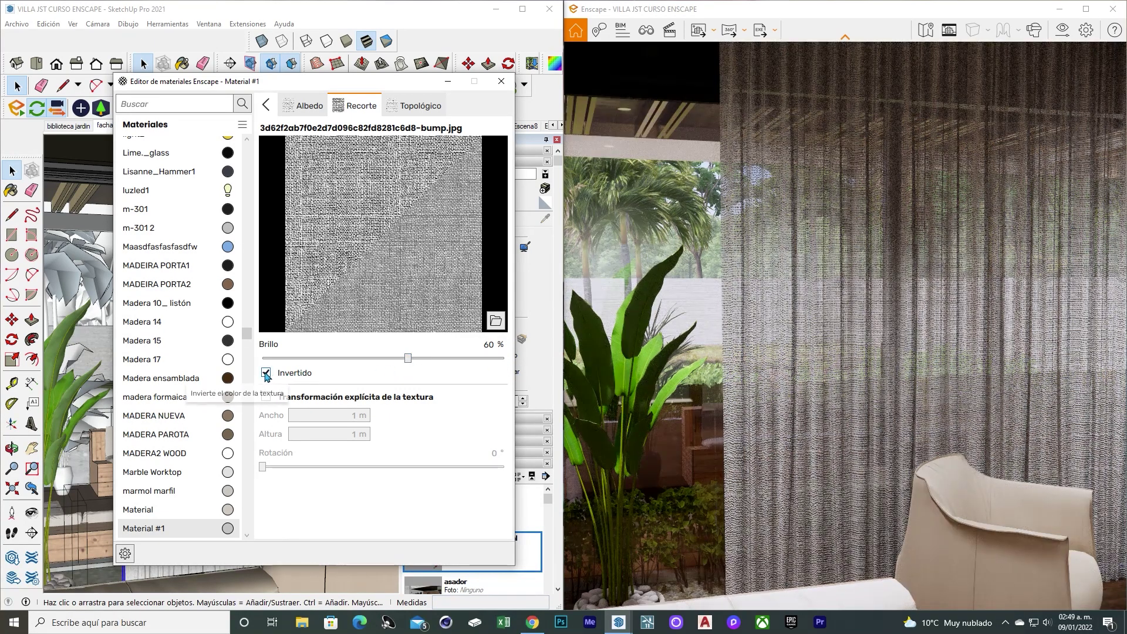
click(267, 374)
drag(408, 358, 544, 367)
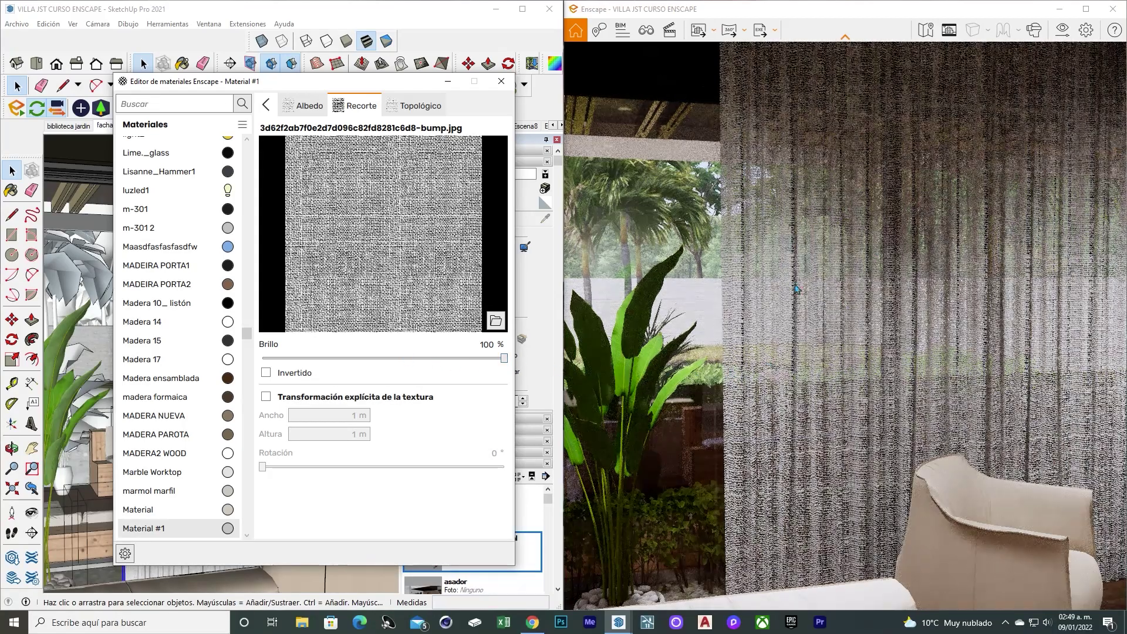
click(500, 83)
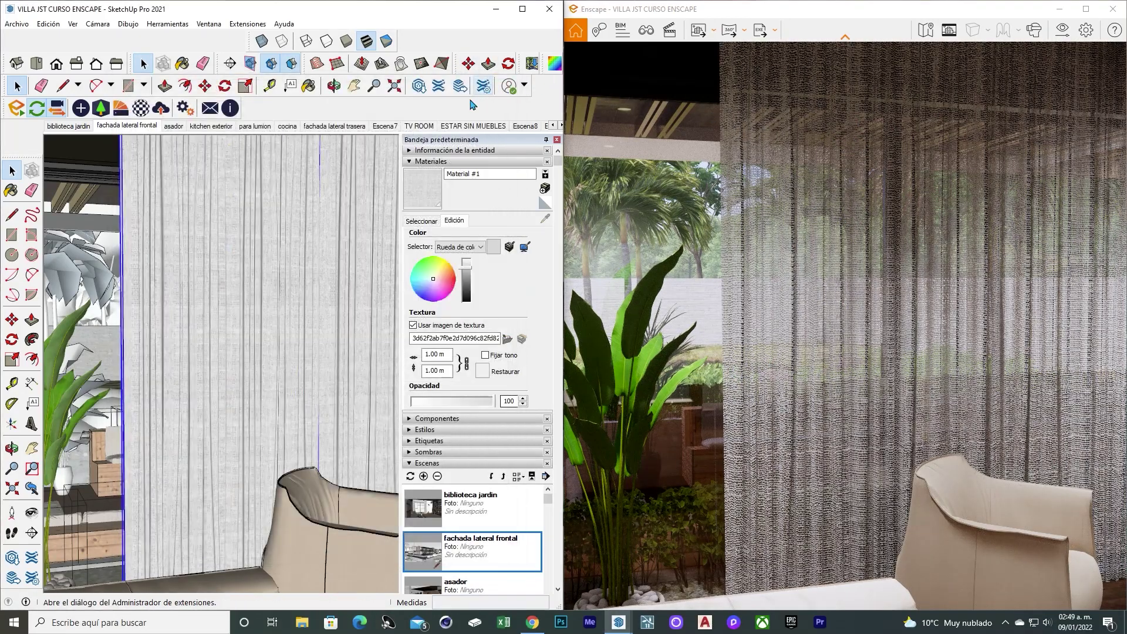
- Examine the curtain's translucency from inside the living room and from the terrace through the glazing
mouse_move(276, 321)
middle_down()
mouse_move(307, 323)
mouse_move(223, 301)
mouse_move(192, 325)
middle_up()
scroll(191, 324, down, 1)
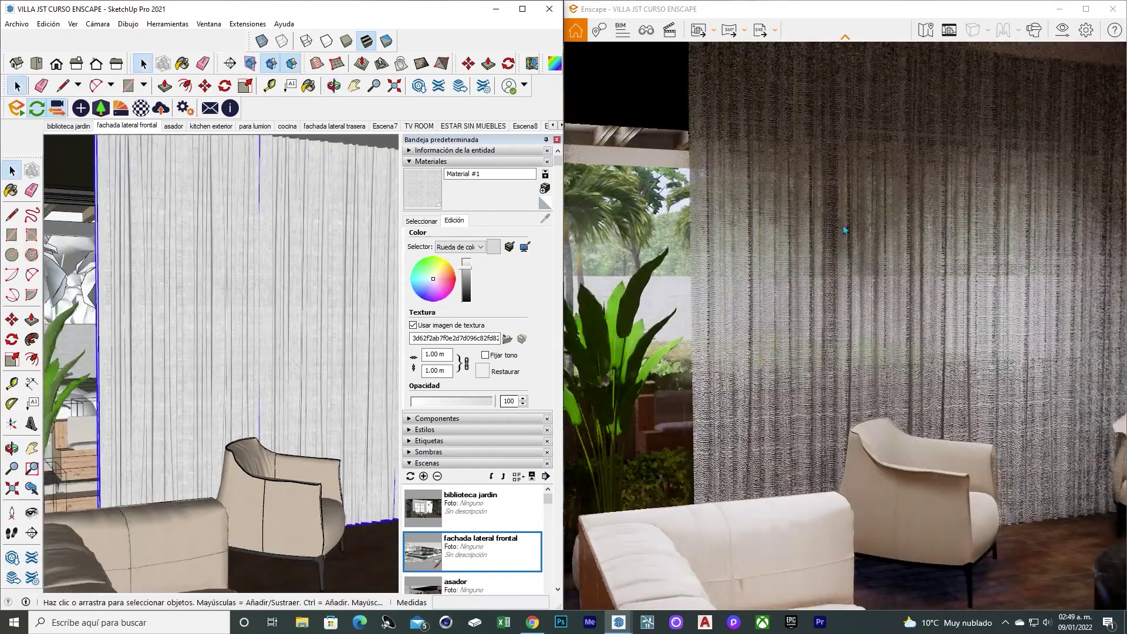
mouse_move(334, 315)
middle_down()
mouse_move(372, 334)
mouse_move(319, 335)
mouse_move(360, 319)
mouse_move(364, 338)
middle_up()
mouse_move(290, 336)
shift+middle_down()
mouse_move(233, 326)
mouse_move(289, 319)
mouse_move(252, 344)
shift+middle_up()
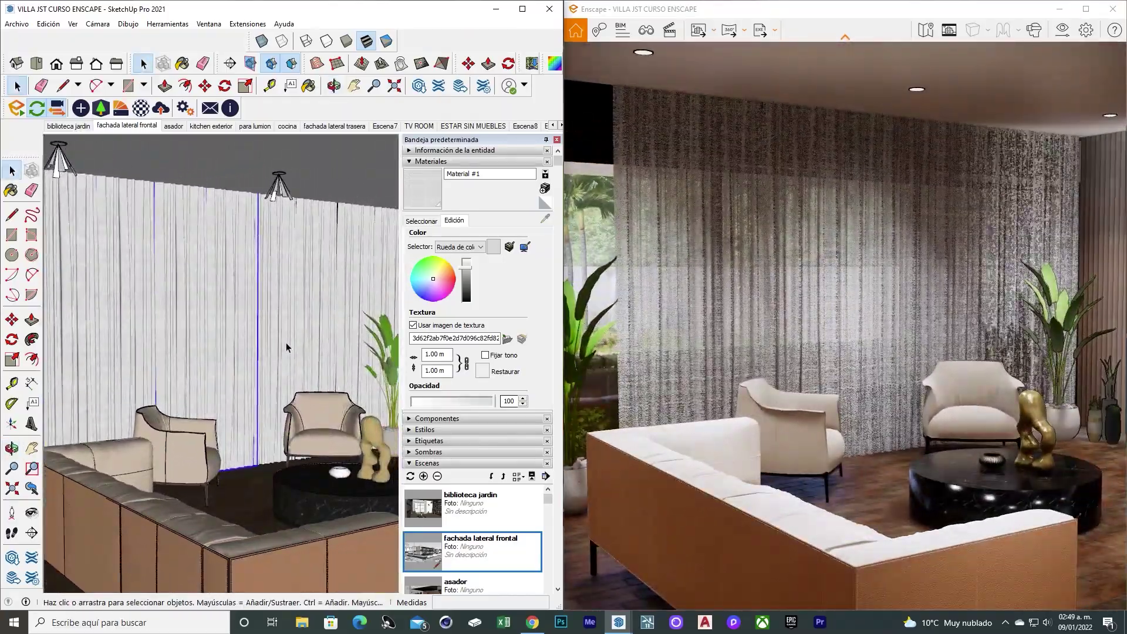
mouse_move(314, 395)
middle_down()
mouse_move(301, 382)
mouse_move(822, 352)
middle_up()
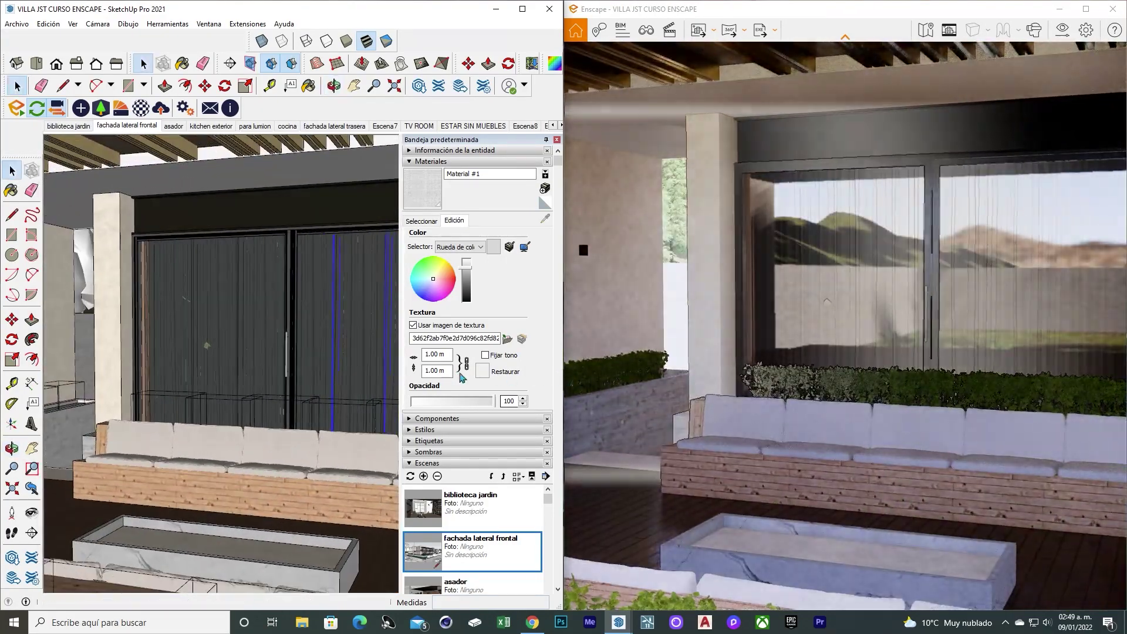
scroll(150, 329, up, 5)
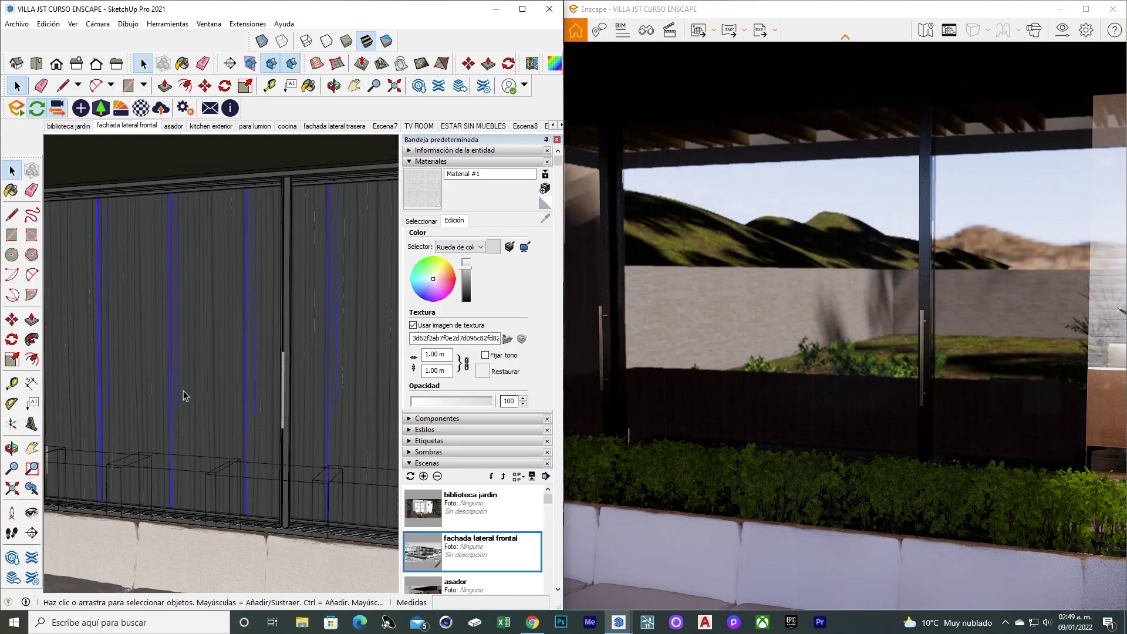
scroll(176, 399, up, 6)
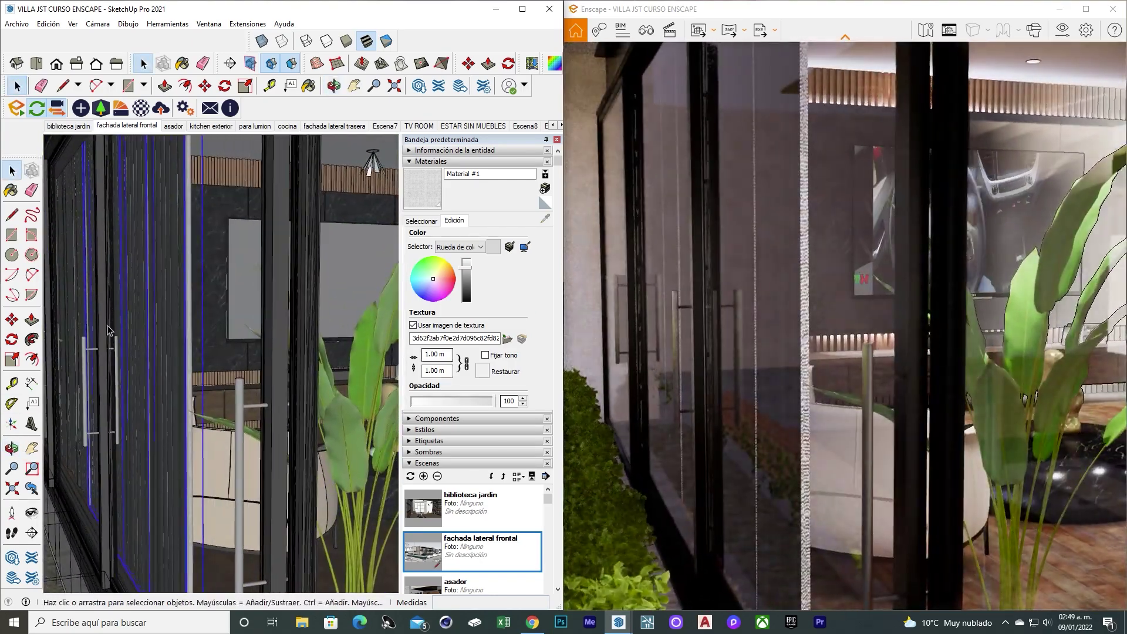
middle_drag(108, 330, 998, 323)
mouse_move(206, 332)
middle_down()
mouse_move(322, 306)
mouse_move(450, 327)
mouse_move(327, 321)
mouse_move(279, 360)
mouse_move(278, 385)
mouse_move(254, 389)
mouse_move(330, 393)
mouse_move(337, 415)
mouse_move(329, 404)
mouse_move(355, 411)
mouse_move(291, 391)
mouse_move(305, 383)
mouse_move(313, 393)
middle_up()
scroll(317, 341, down, 4)
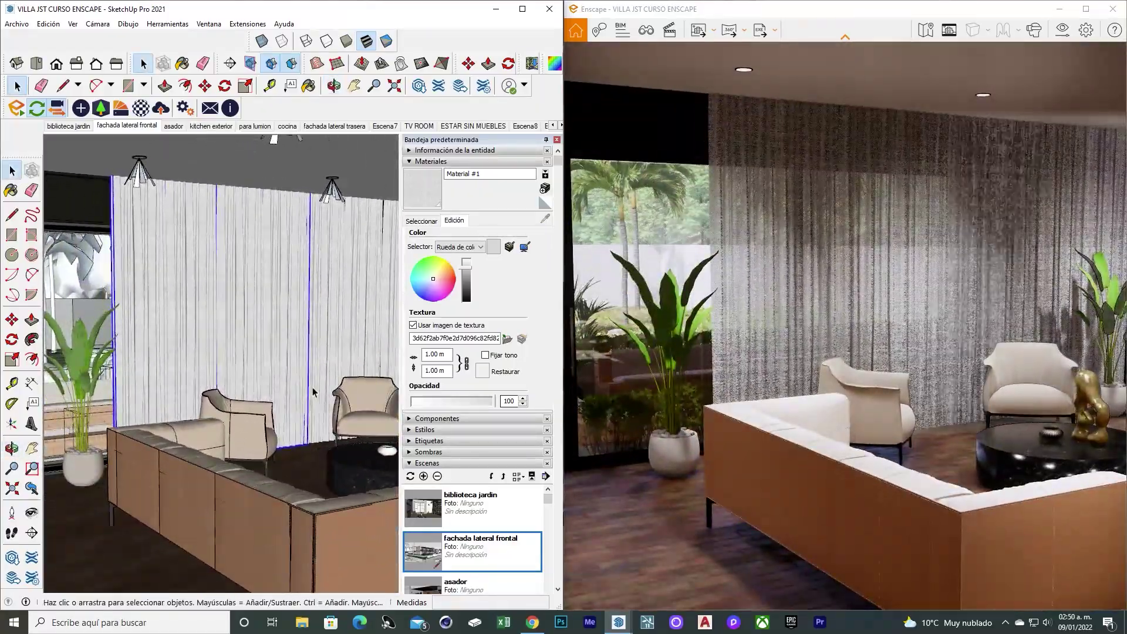